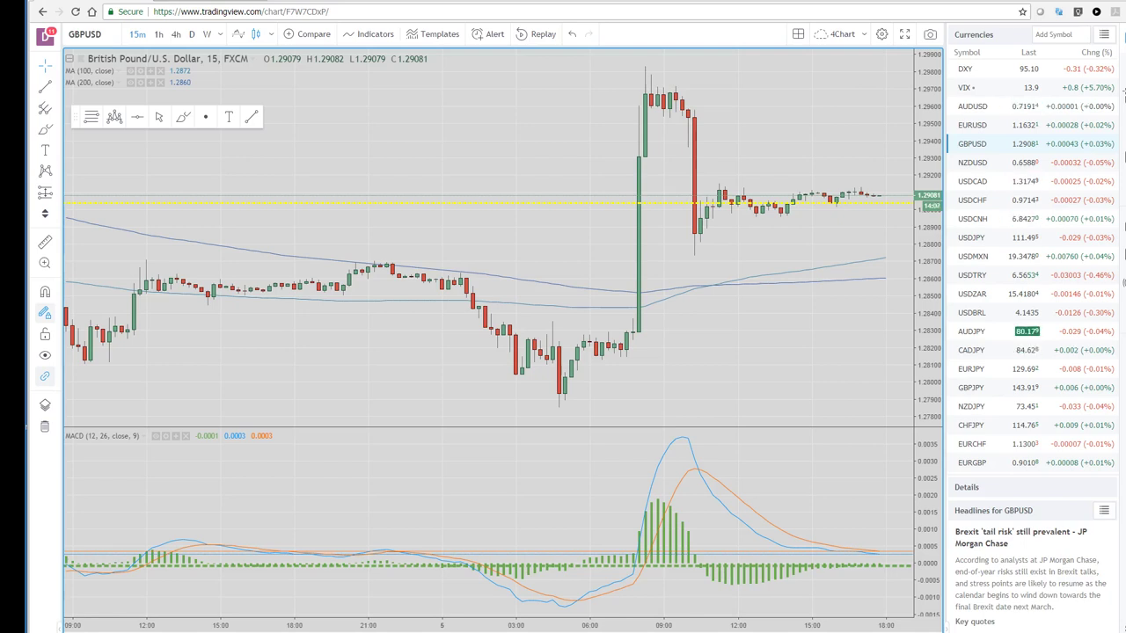
Load the DXY US Dollar Currency Index chart from the Currencies watchlist, replacing GBPUSD.
click(965, 70)
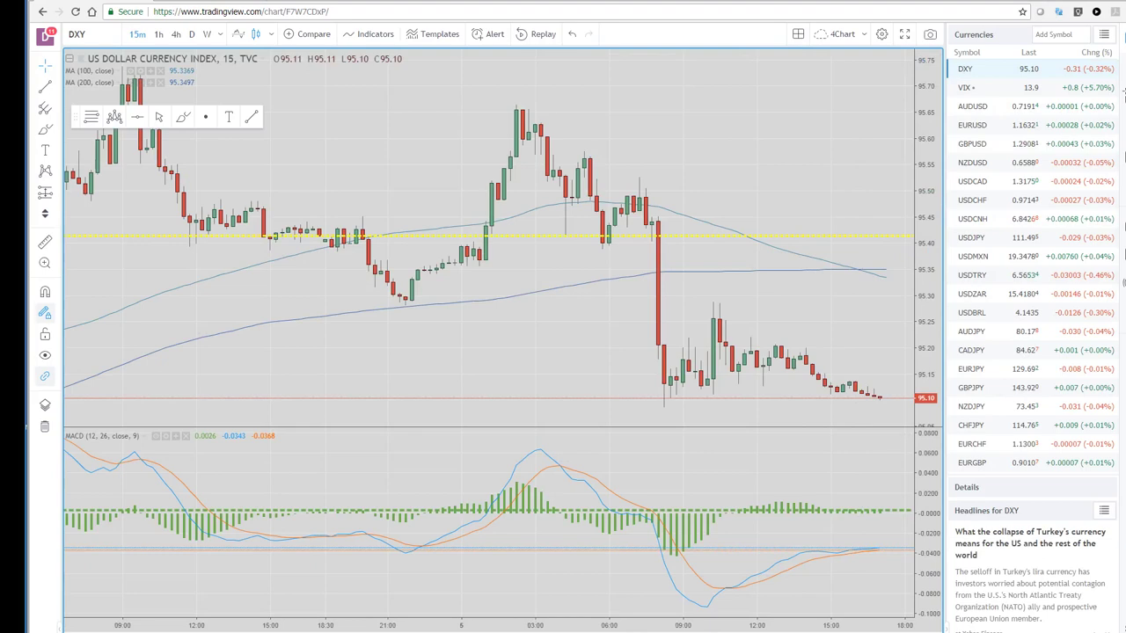
Review the DXY daily chart full-size, then switch to GBPUSD and maximize its 15-minute pane.
key(alt+Return)
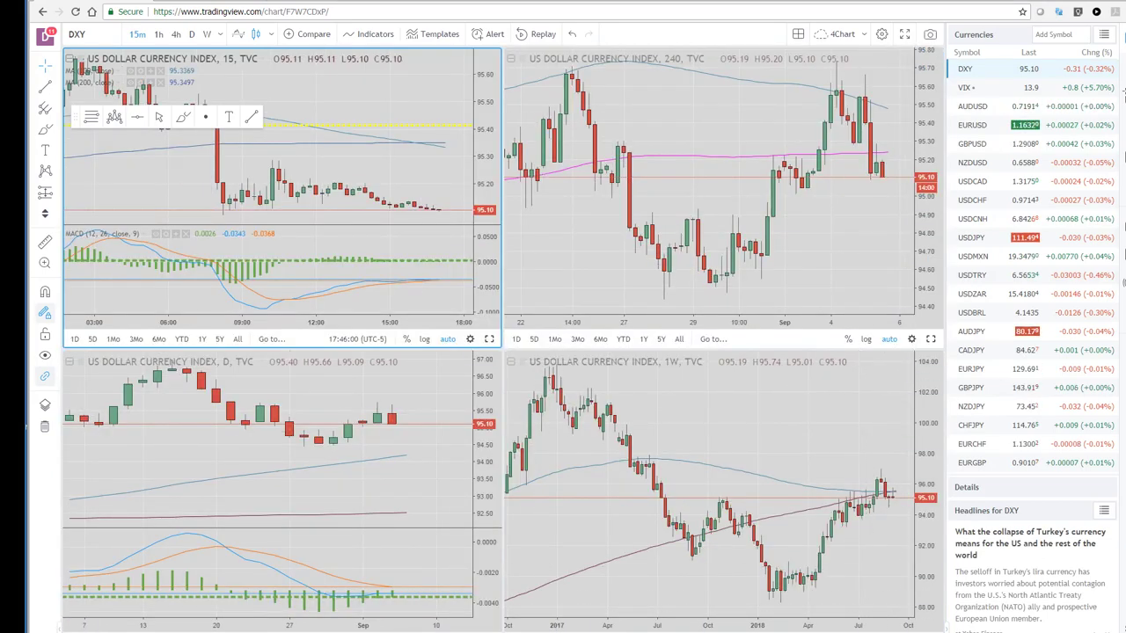
key(alt+Return)
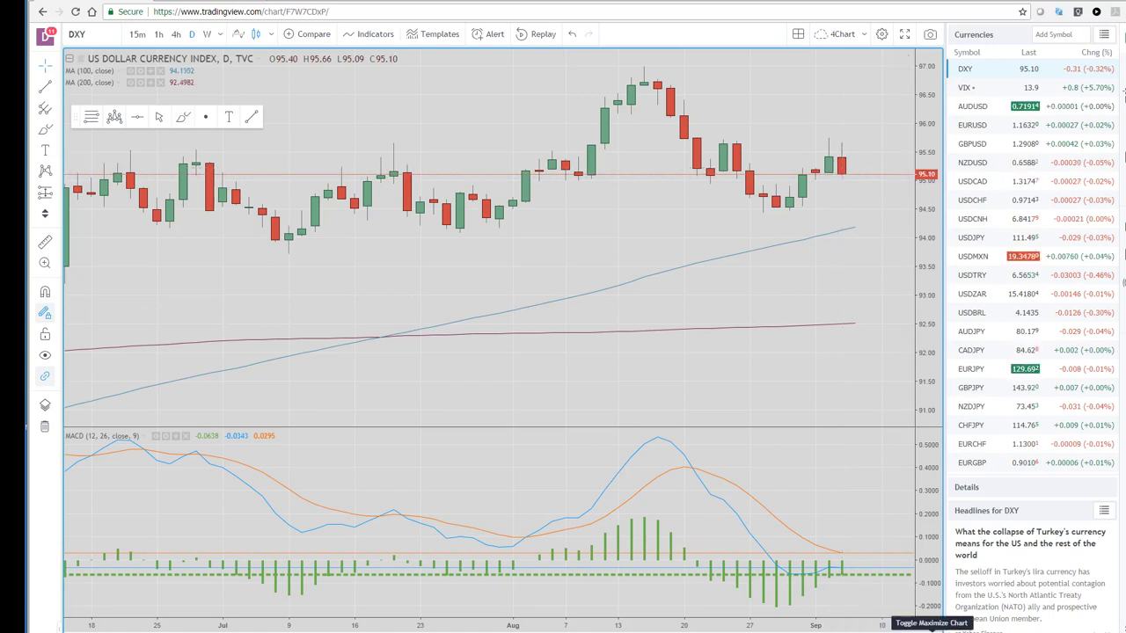
click(931, 616)
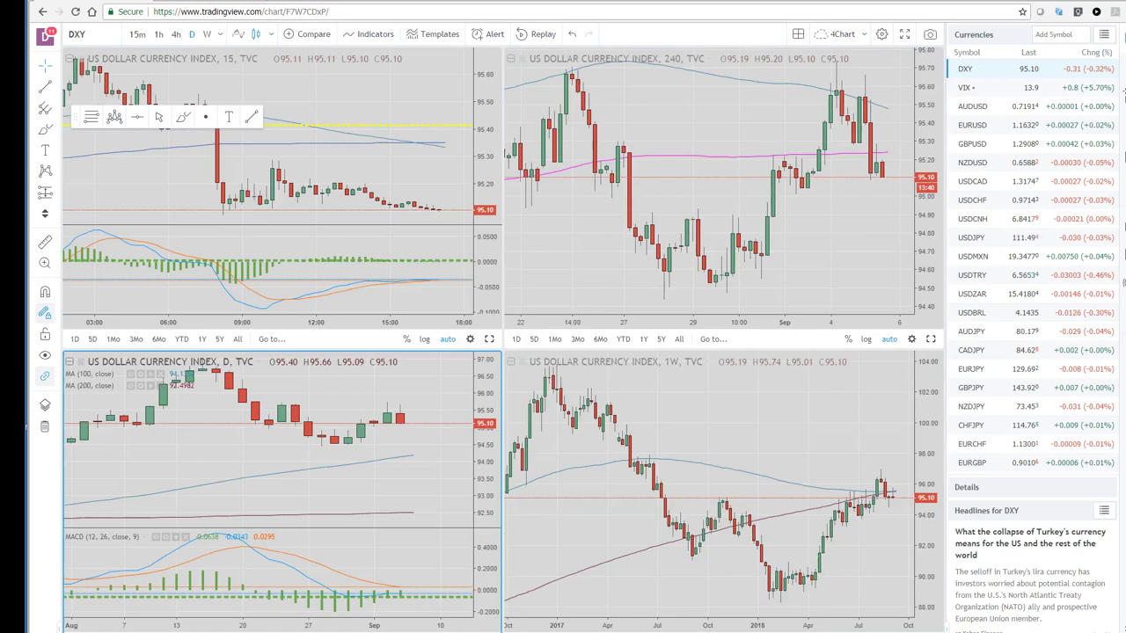
click(972, 144)
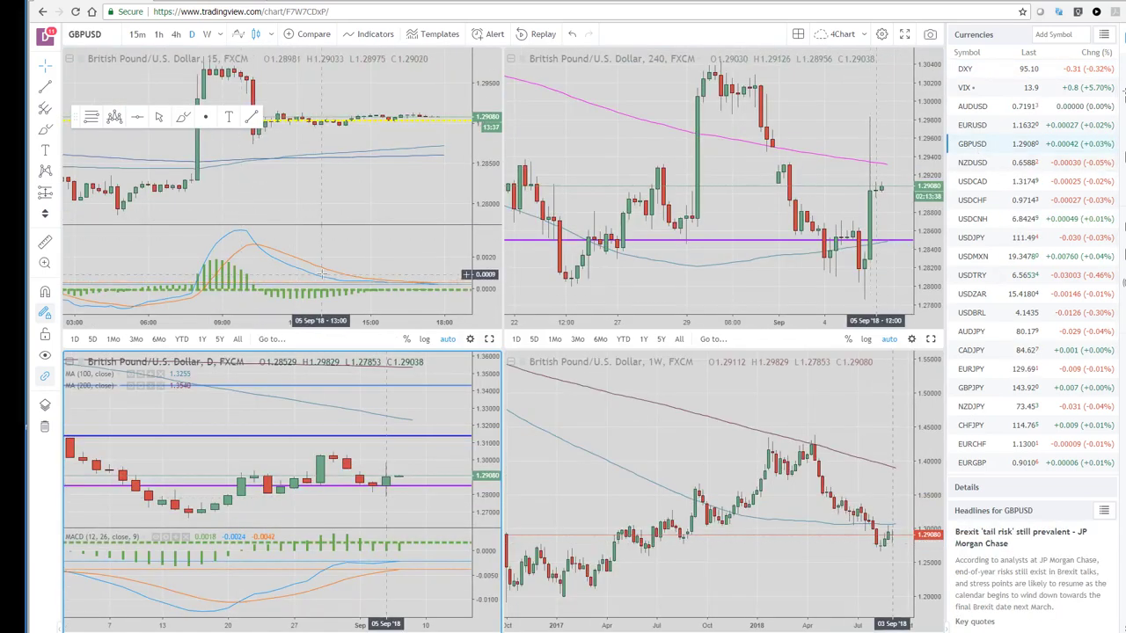
click(490, 340)
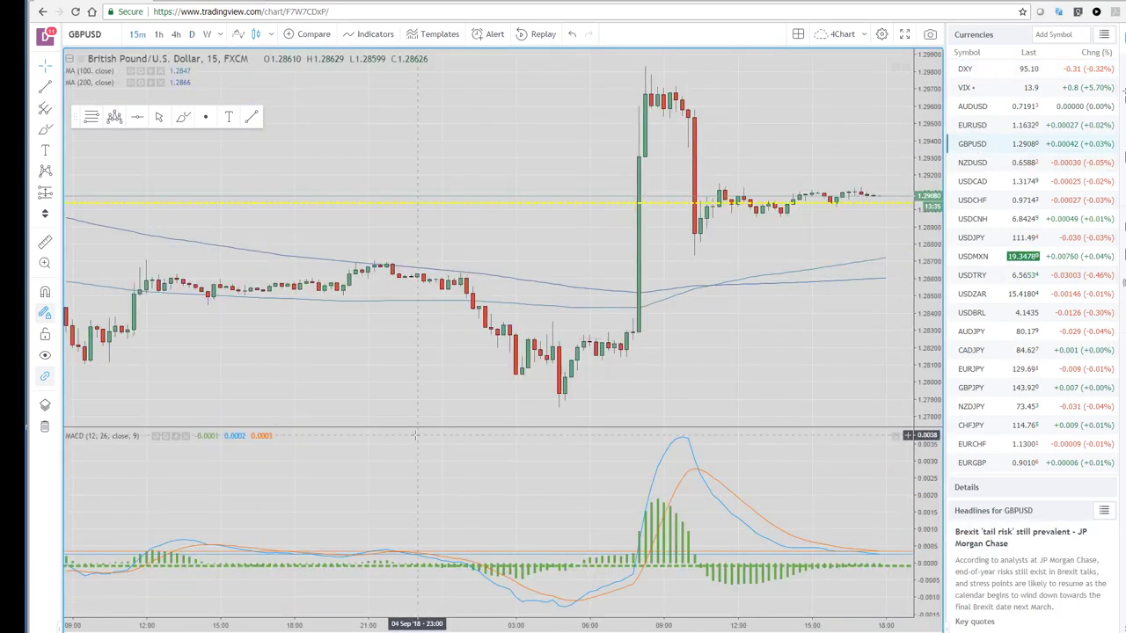
Zoom the GBPUSD chart out, then switch to the EURUSD 15-minute chart.
scroll(413, 435, down, 3)
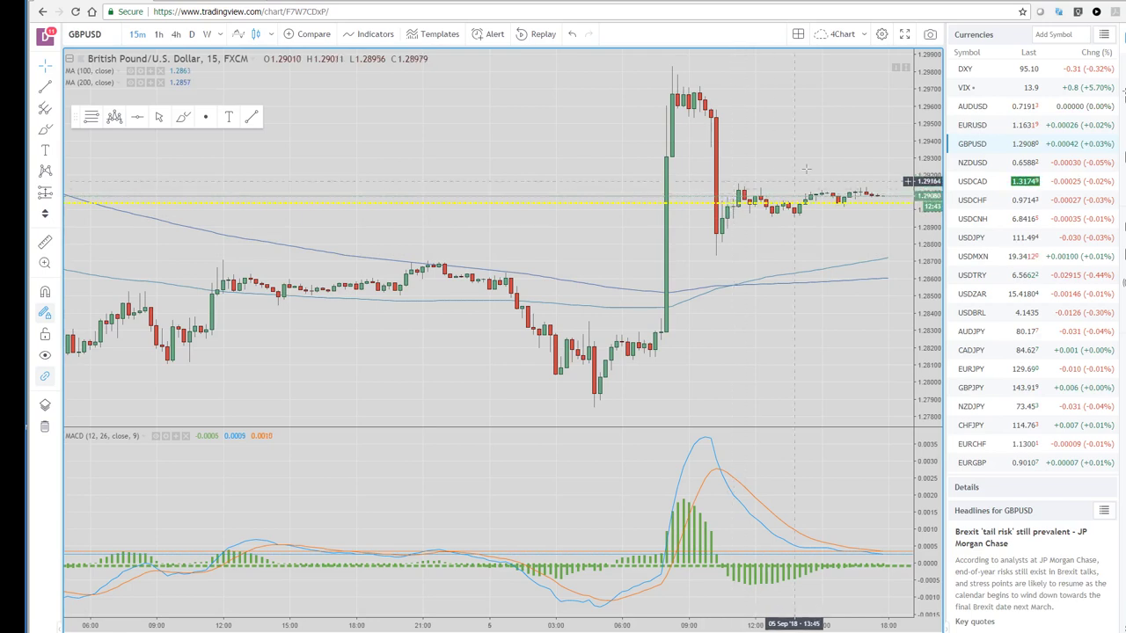
click(965, 125)
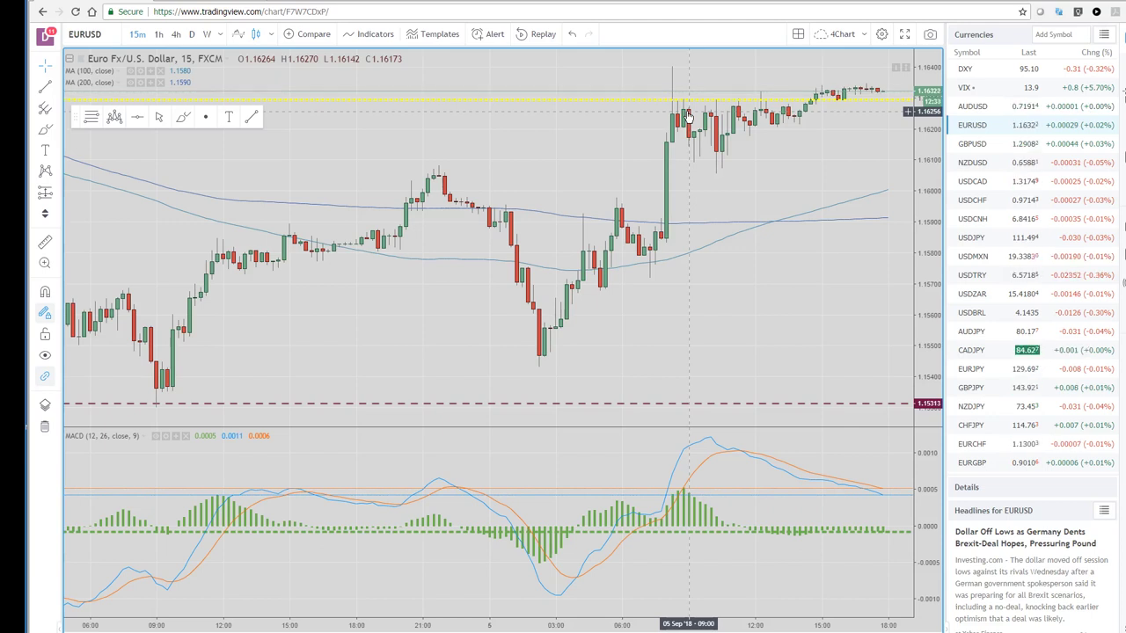
View the USDTRY daily chart full-size and zoomed in, then switch to USDMXN daily.
click(972, 278)
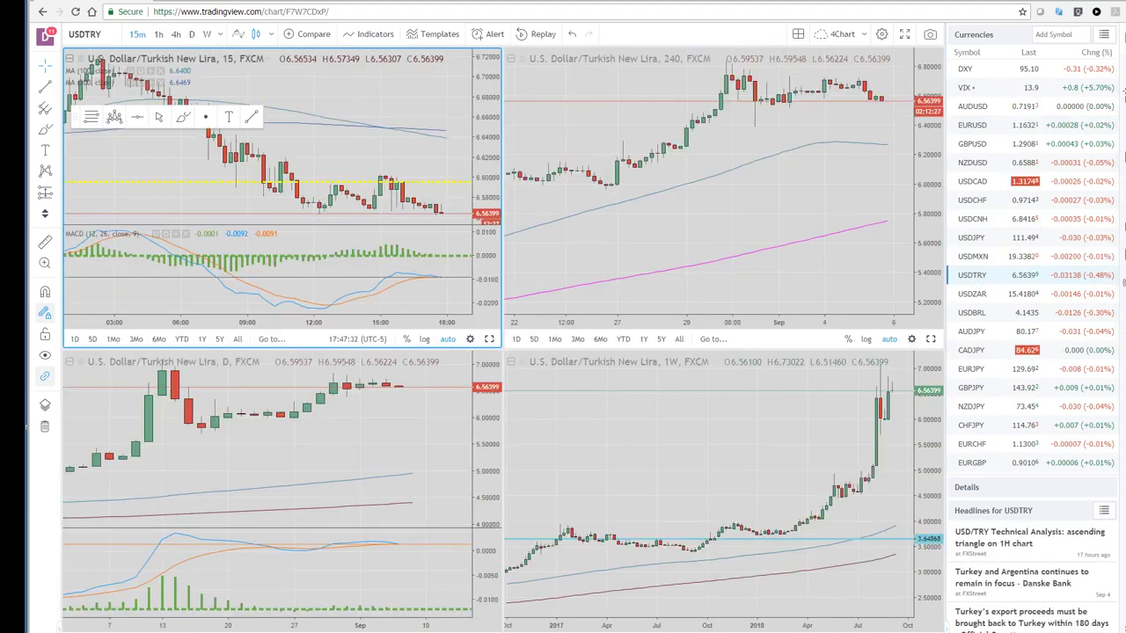
key(alt+Return)
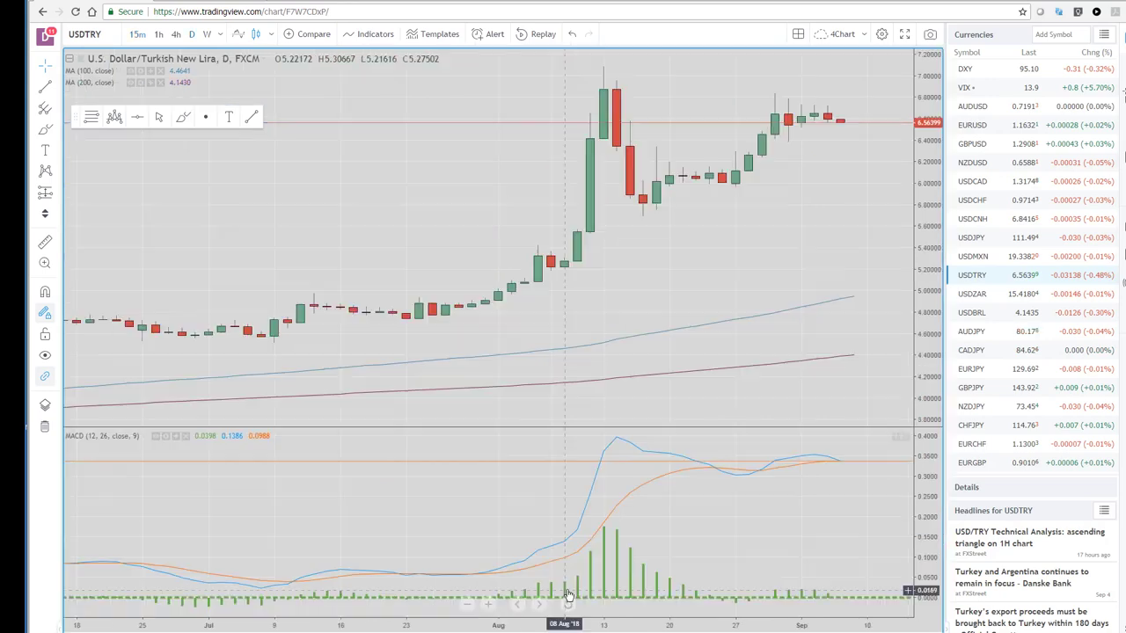
scroll(642, 337, up, 2)
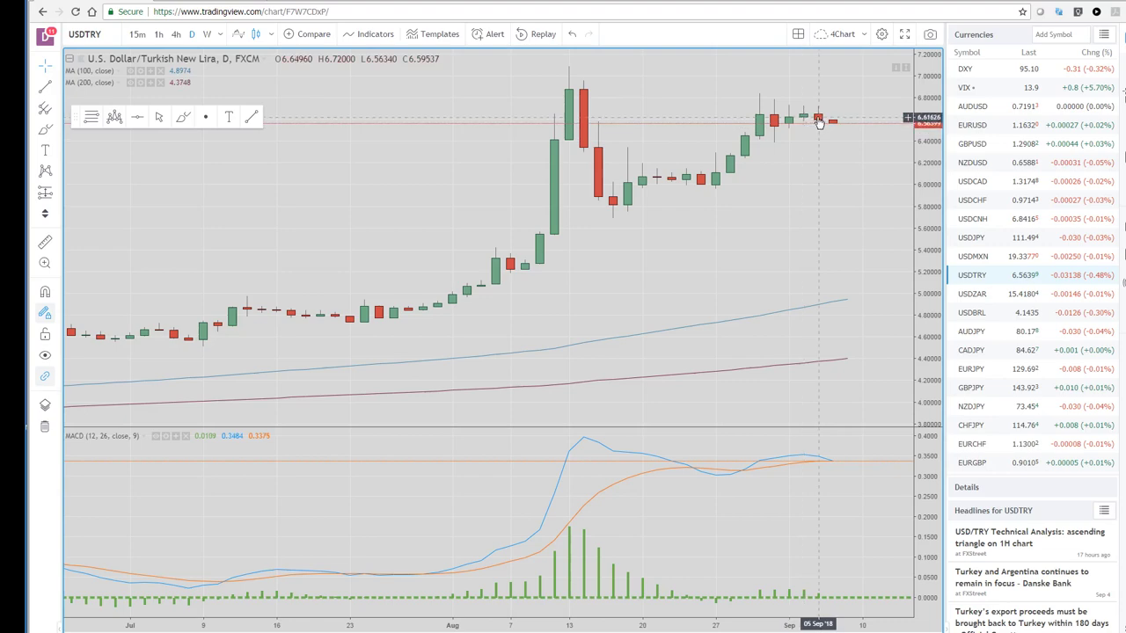
click(967, 257)
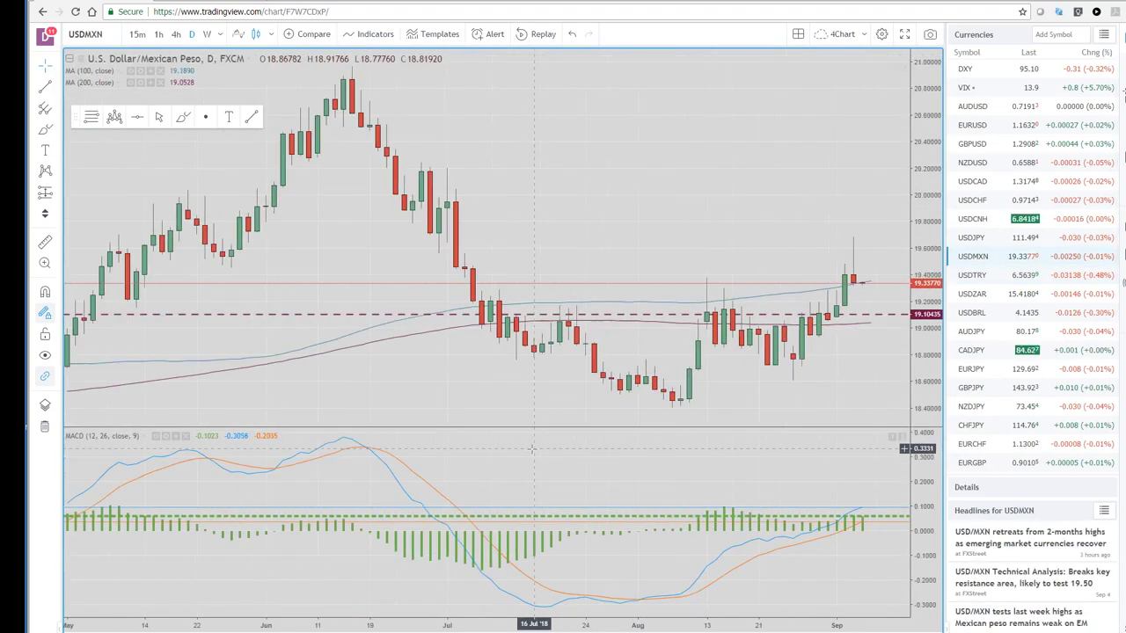
Draw a Fib retracement on USDMXN from the June high to the early-July low, then load USDCNH.
scroll(531, 448, down, 2)
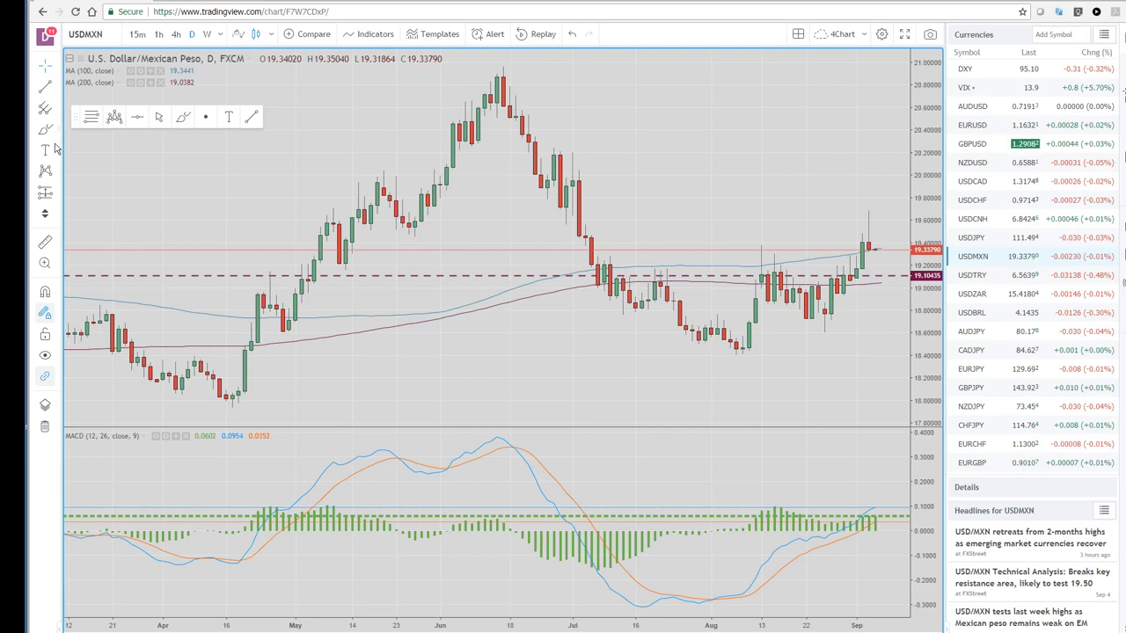
click(55, 196)
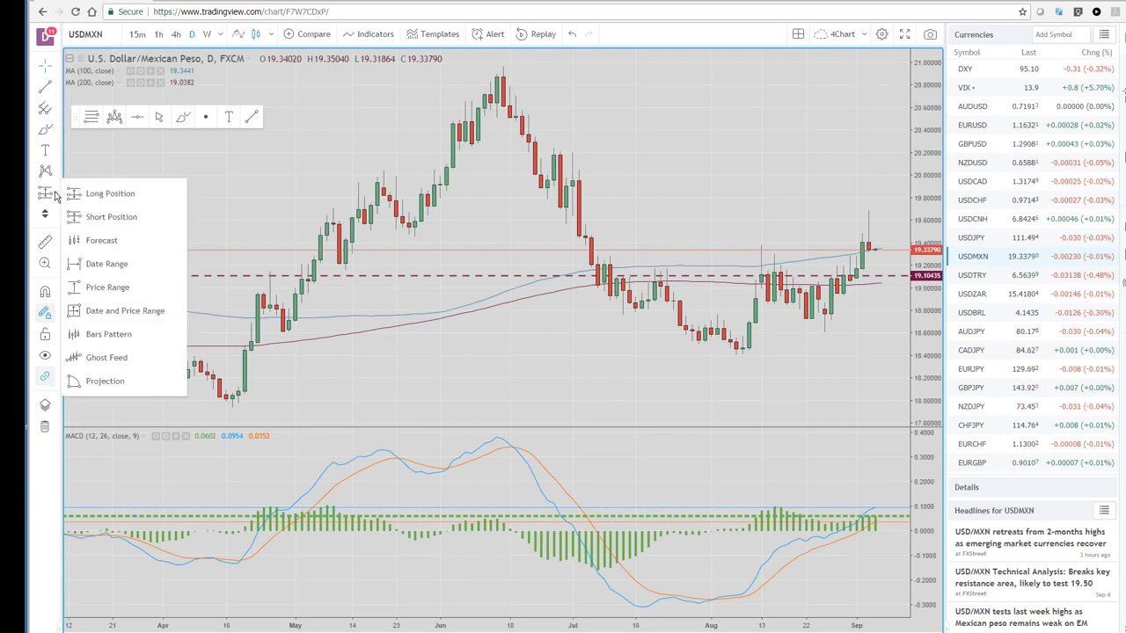
click(55, 109)
click(56, 112)
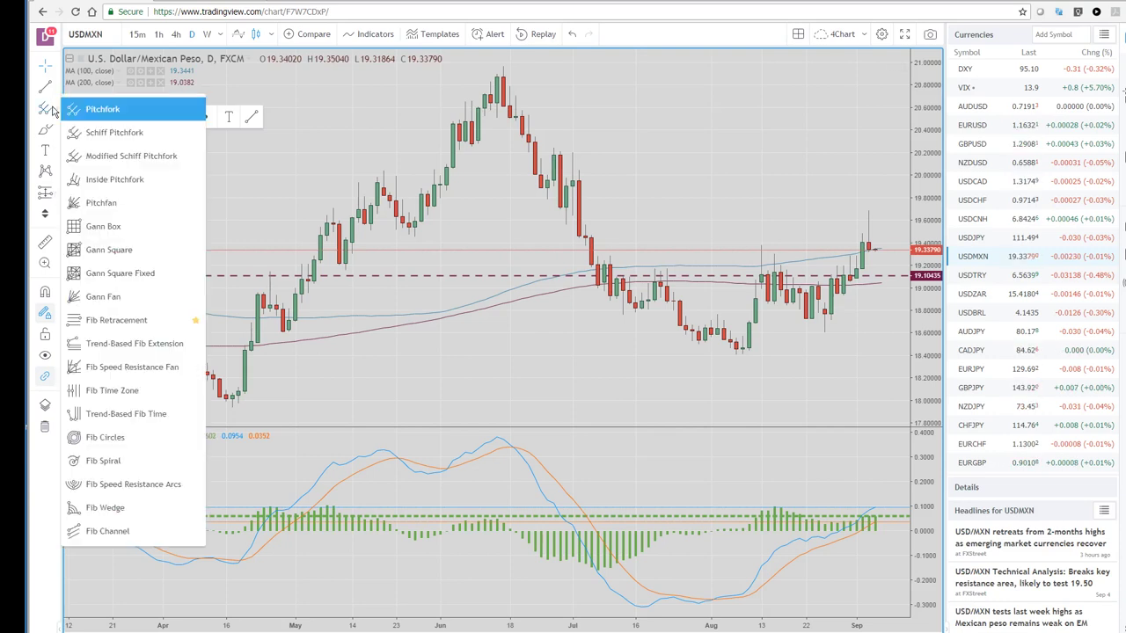
click(132, 325)
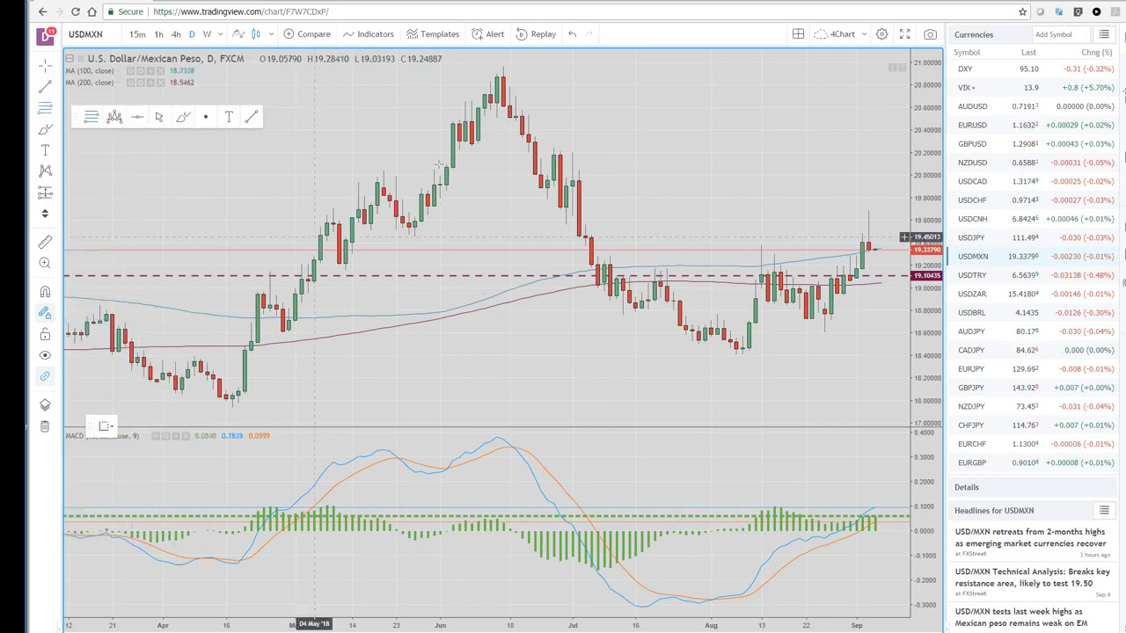
click(503, 64)
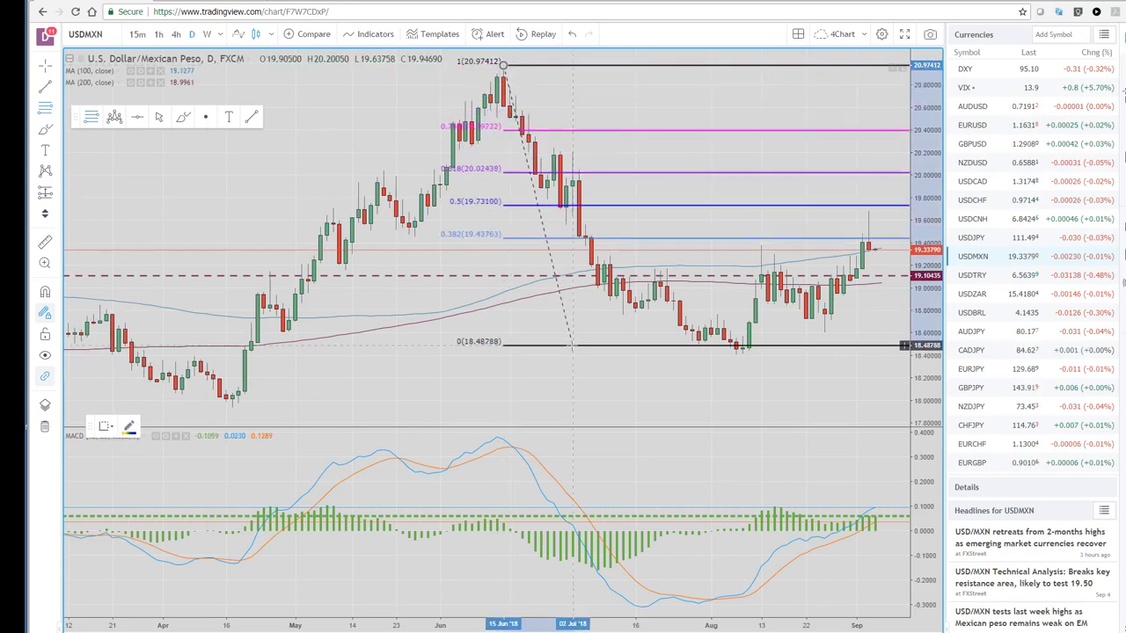
click(571, 352)
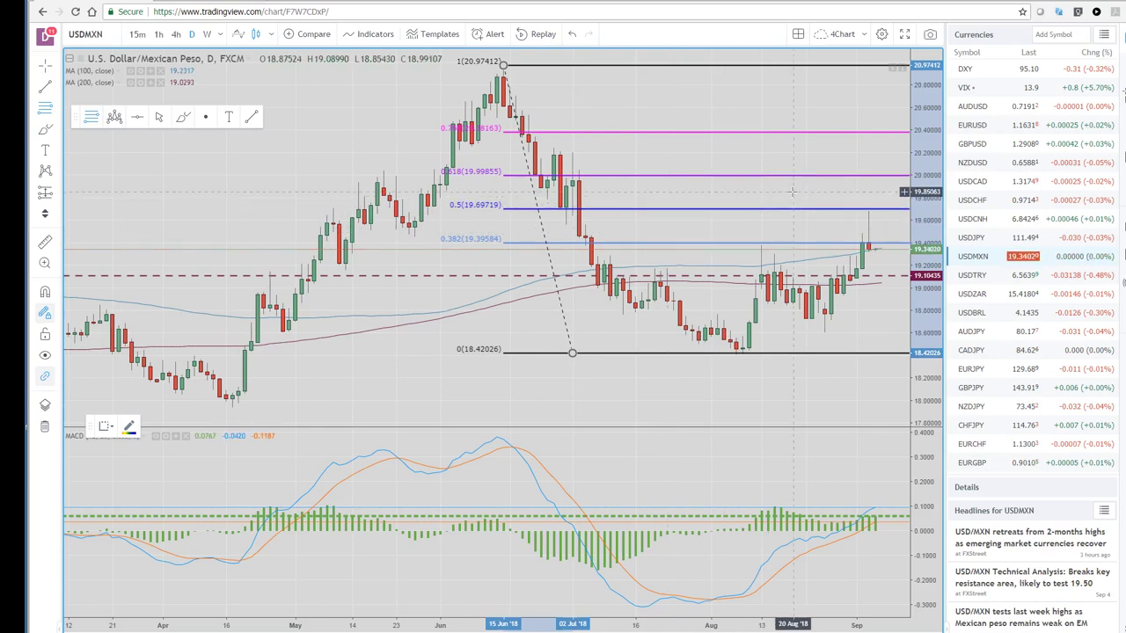
click(974, 227)
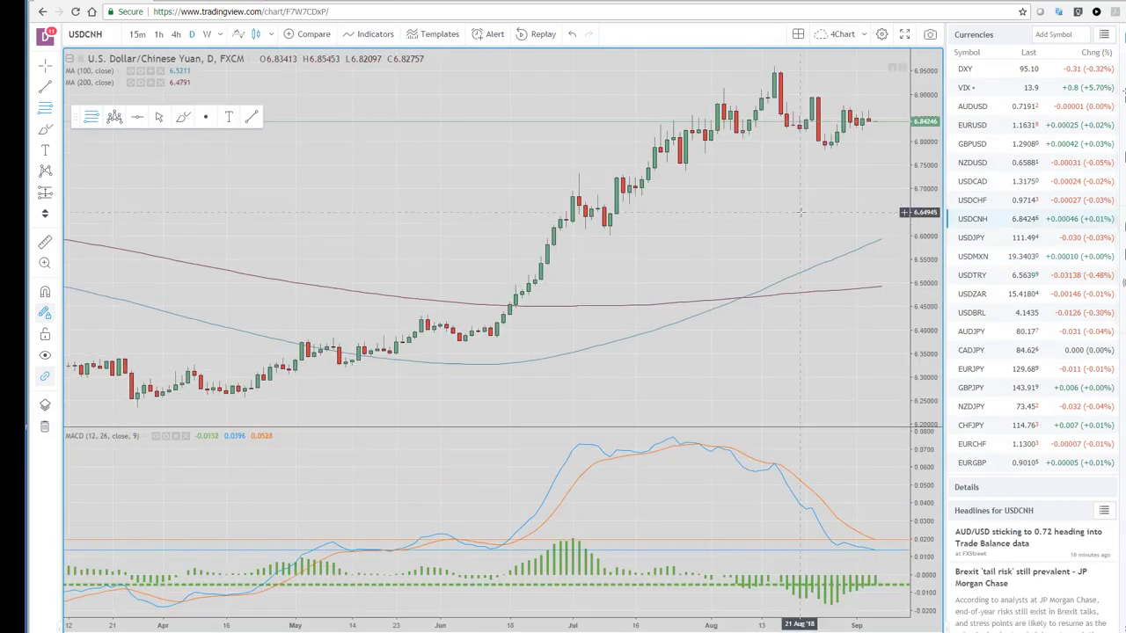
scroll(794, 201, up, 2)
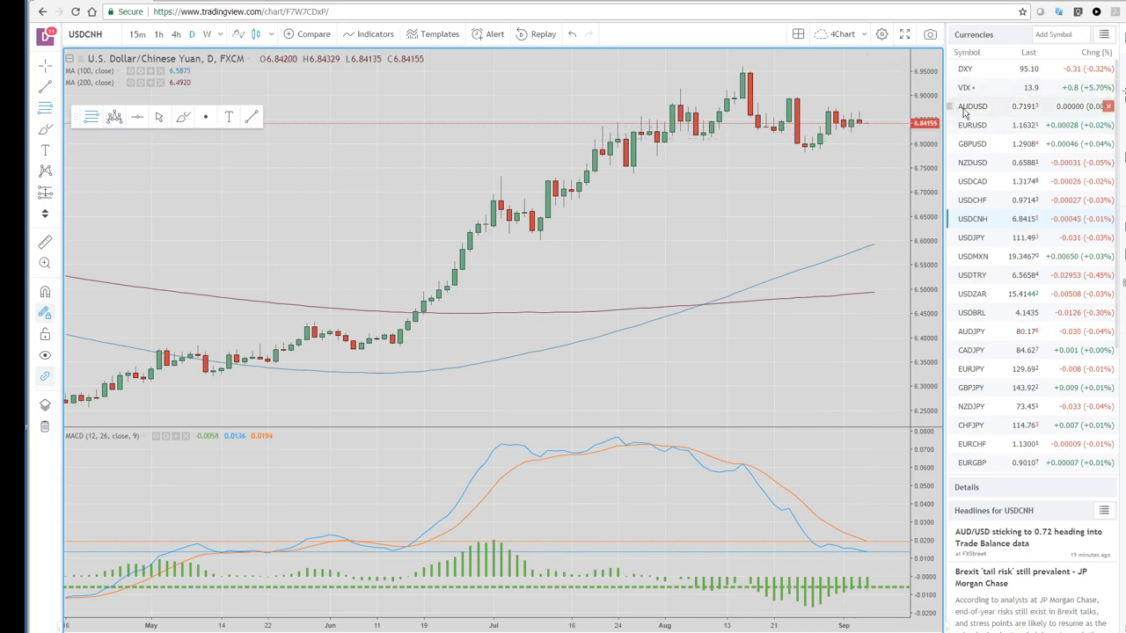
Load the USDJPY daily chart, priced near 111.49, and scroll the watchlist down.
click(972, 239)
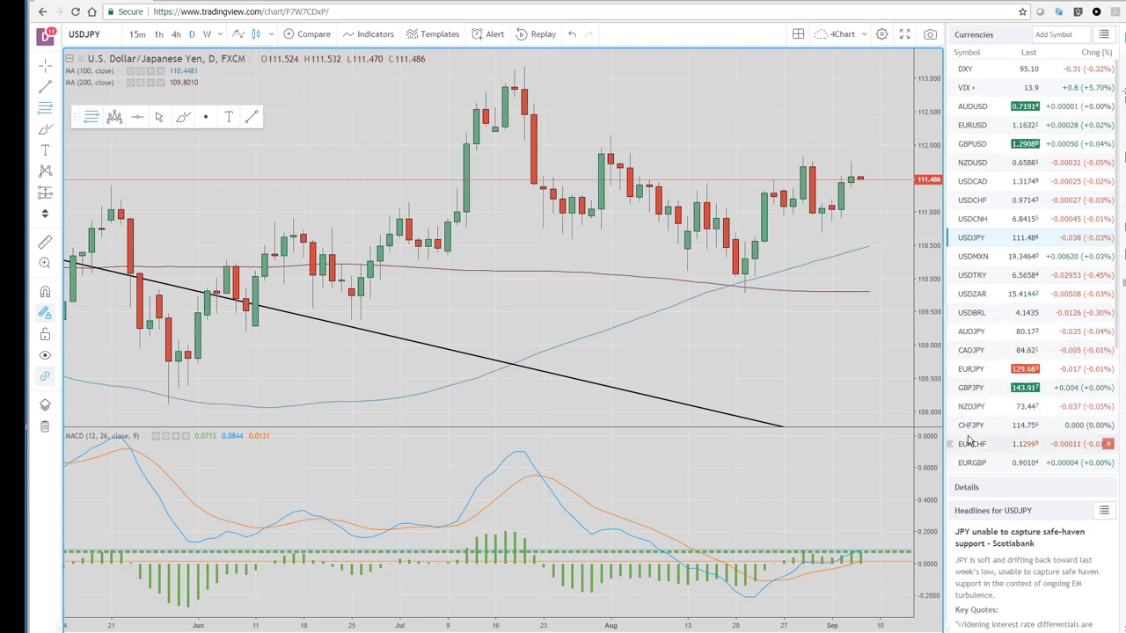
scroll(970, 436, down, 2)
Load the EURSEK daily chart, near 10.53, and adjust its zoom.
click(976, 450)
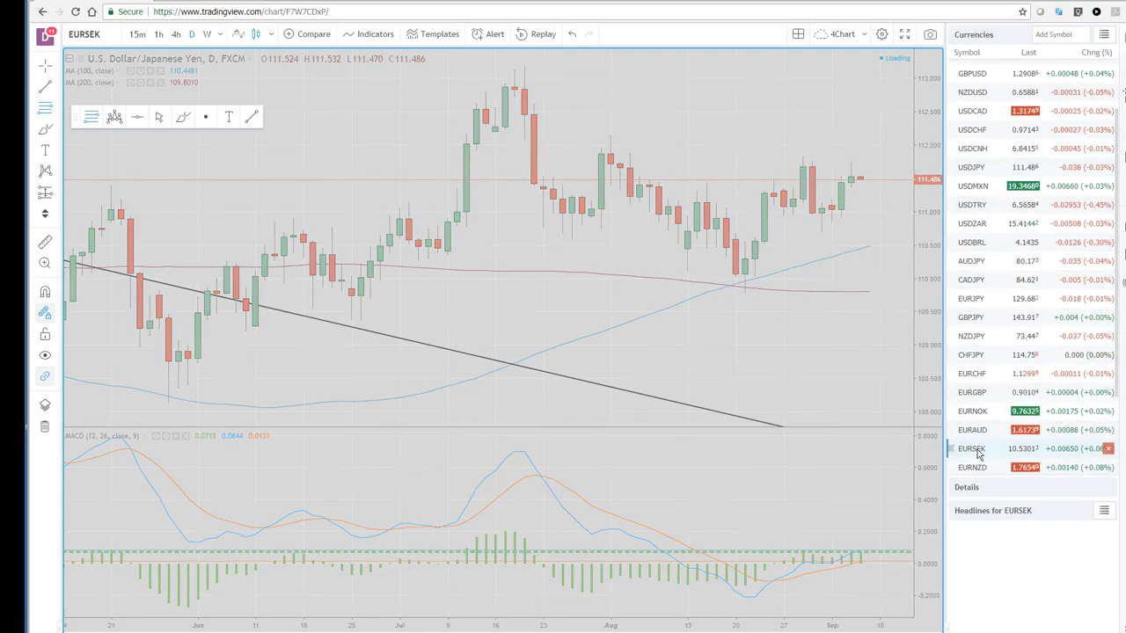
scroll(742, 356, up, 3)
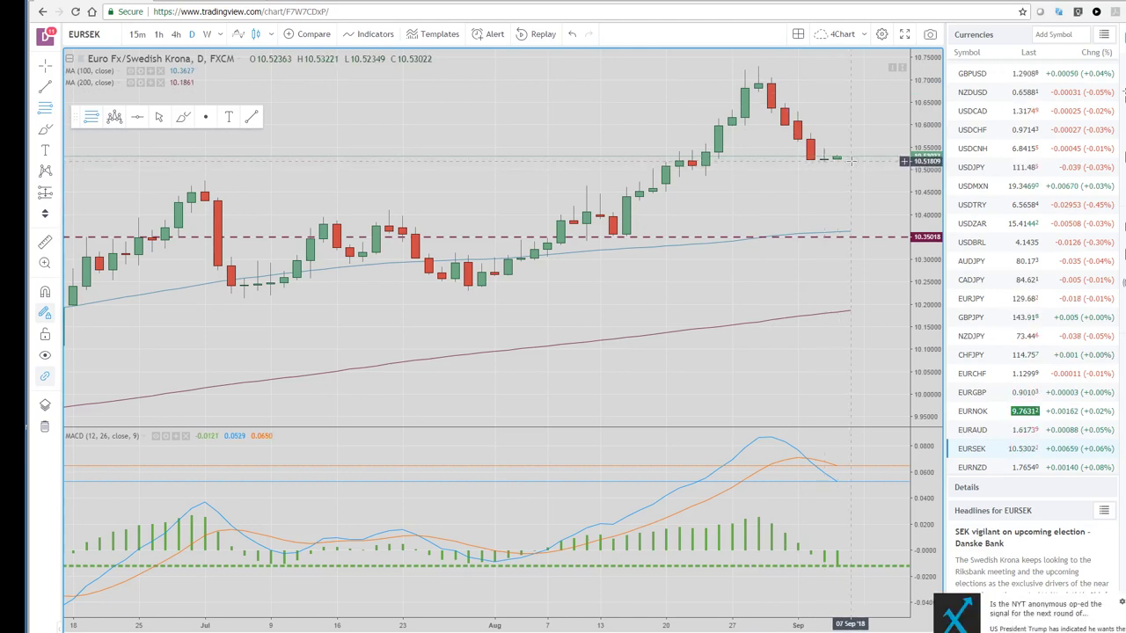
scroll(671, 323, down, 2)
scroll(671, 324, down, 2)
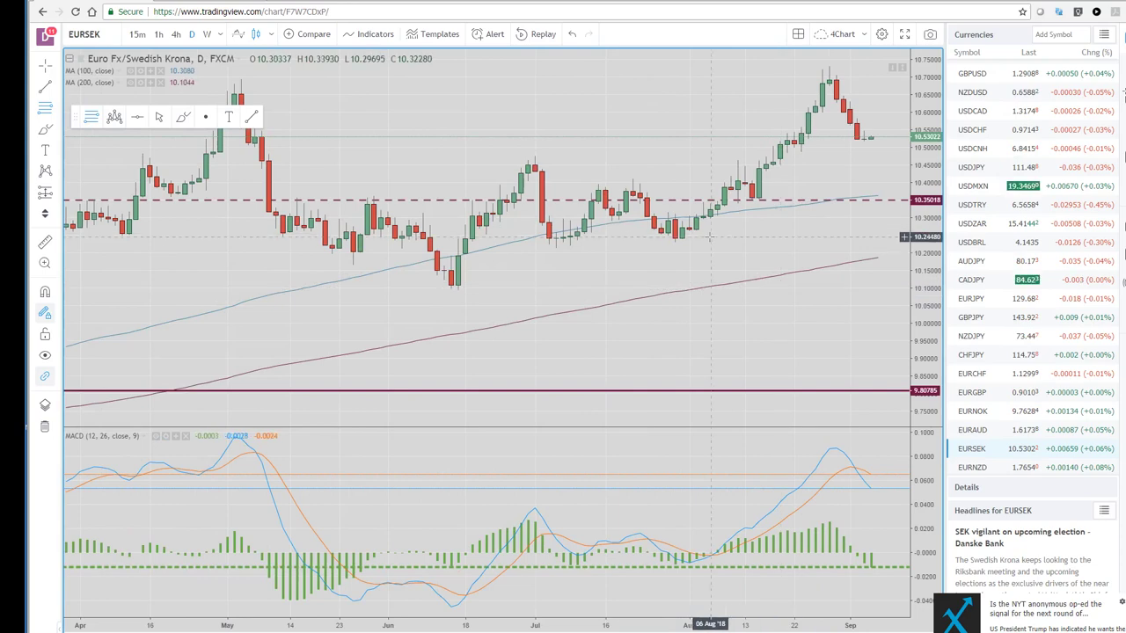
Draw a Fibonacci retracement on EURSEK from the 31 Jul low near 10.233 to the 10.73125 high.
click(683, 239)
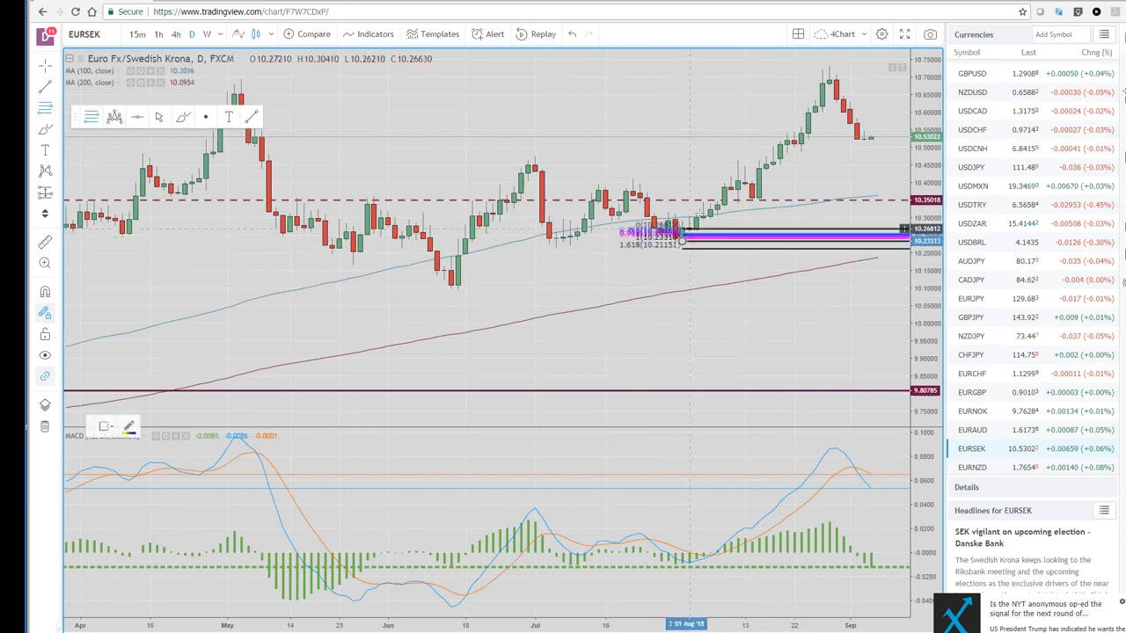
click(758, 65)
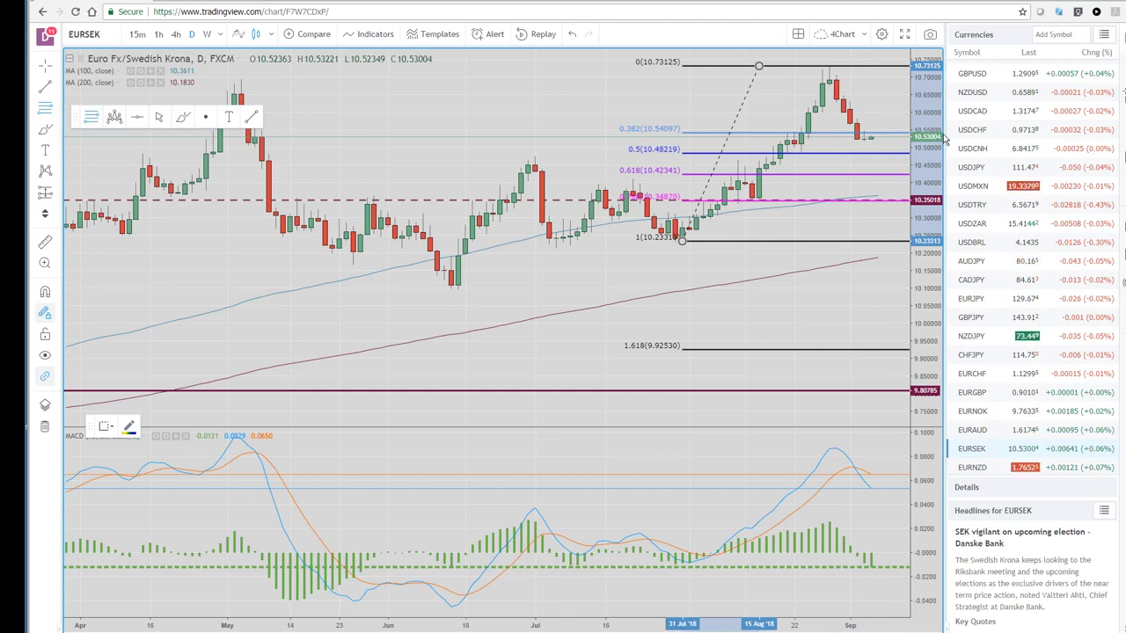
Switch the watchlist to MJ Stocks and open the Cronos Group (CRON) daily chart.
click(1104, 35)
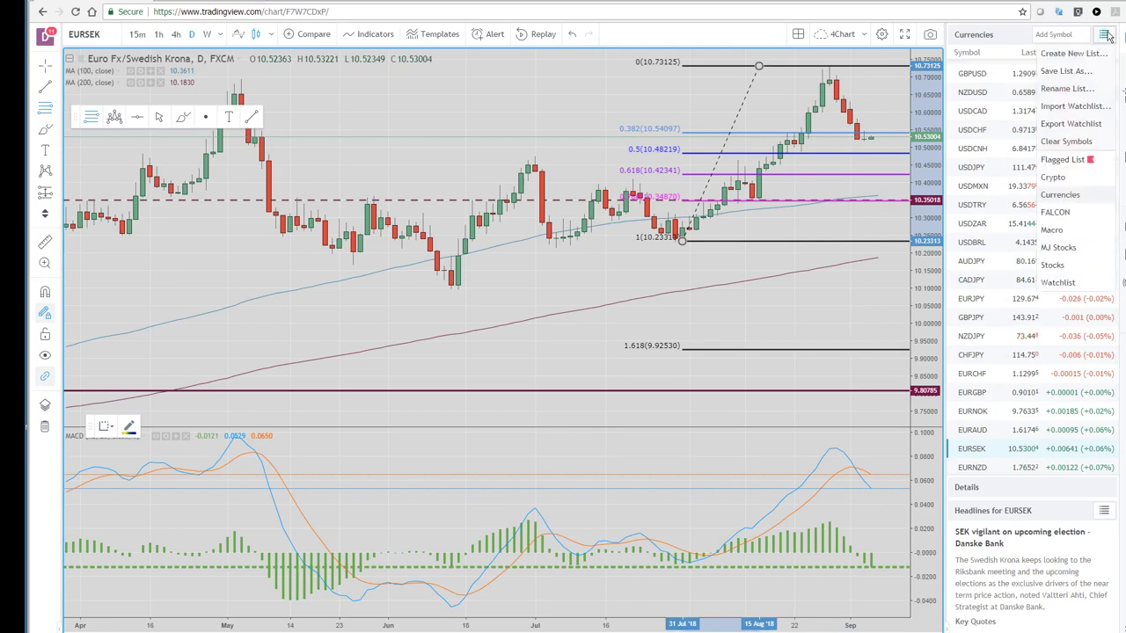
click(1058, 247)
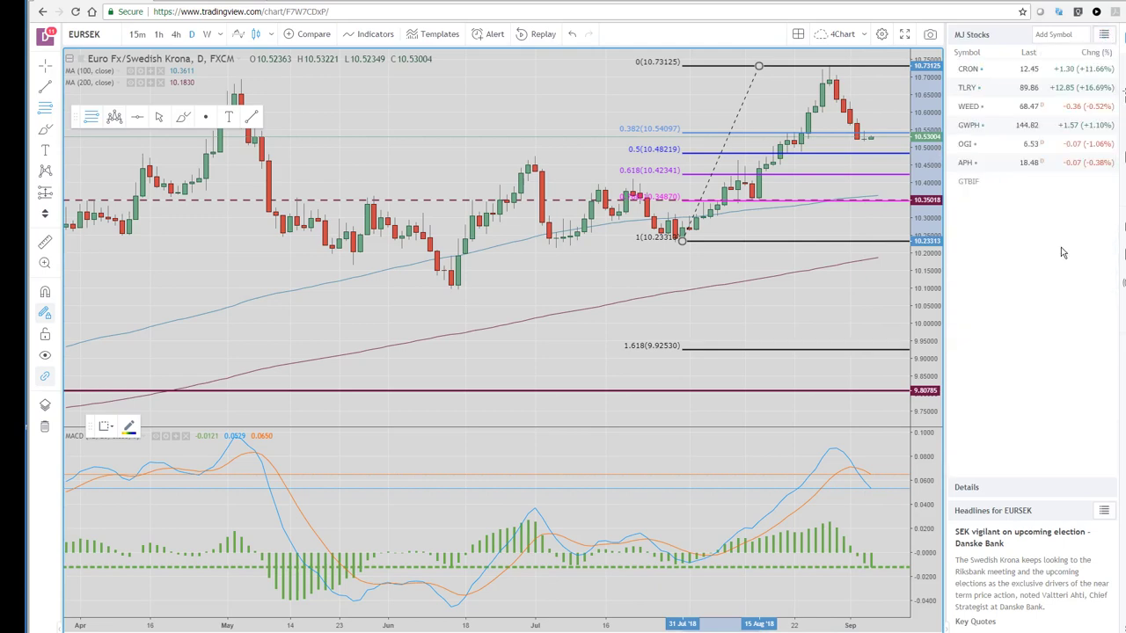
click(976, 74)
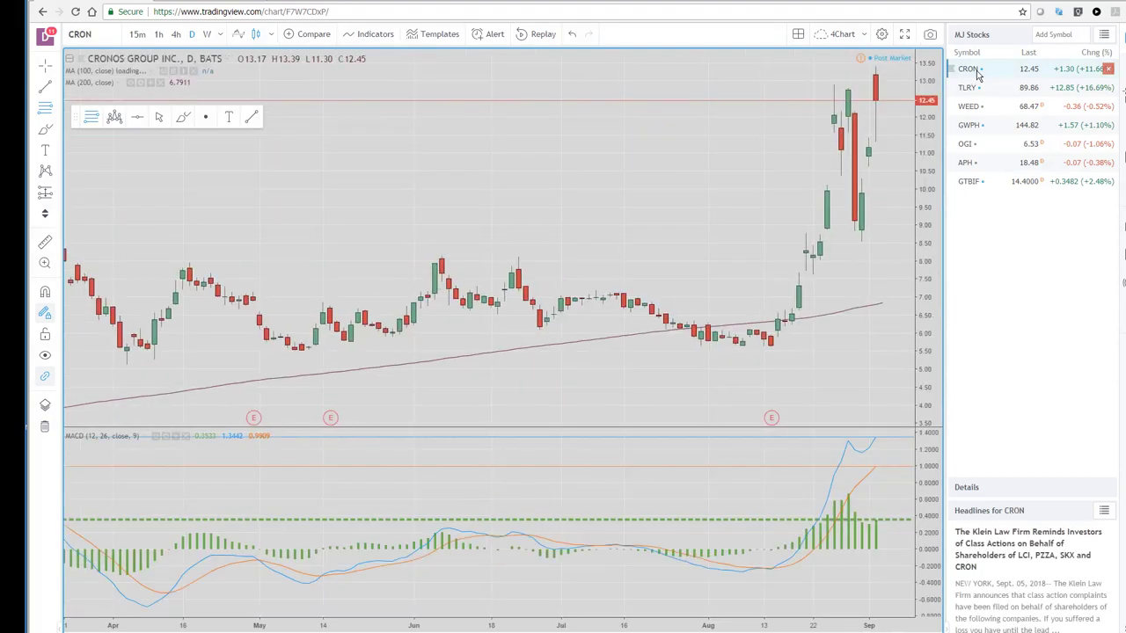
scroll(792, 176, down, 3)
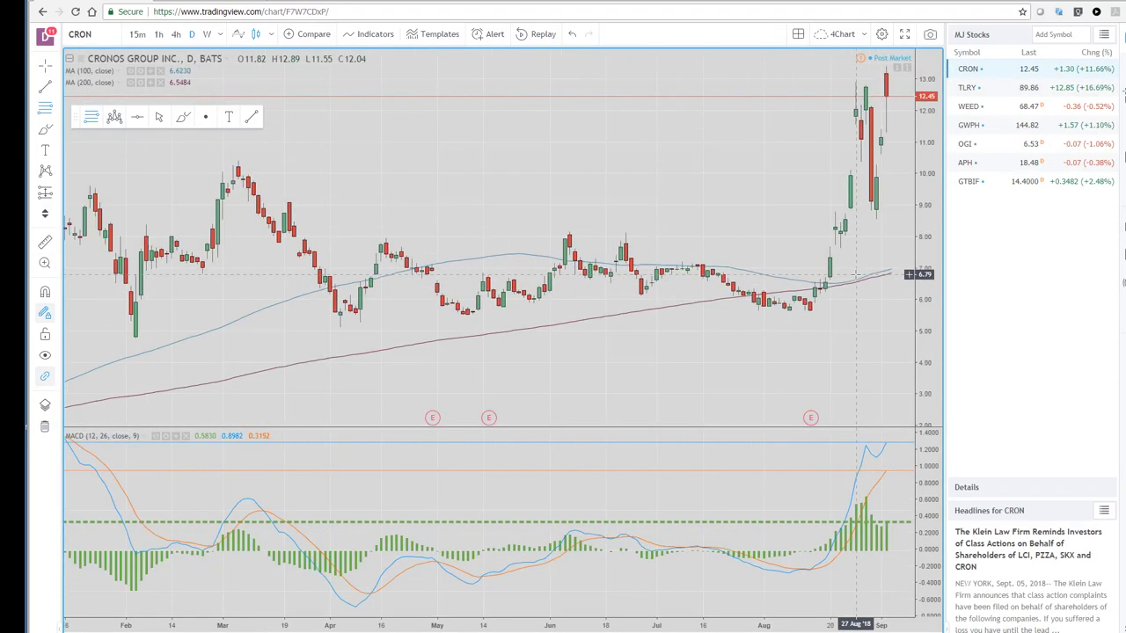
Cancel the stray Fib retracement and frame CRON from November to September, prices about -2 to 17.
click(758, 86)
key(Escape)
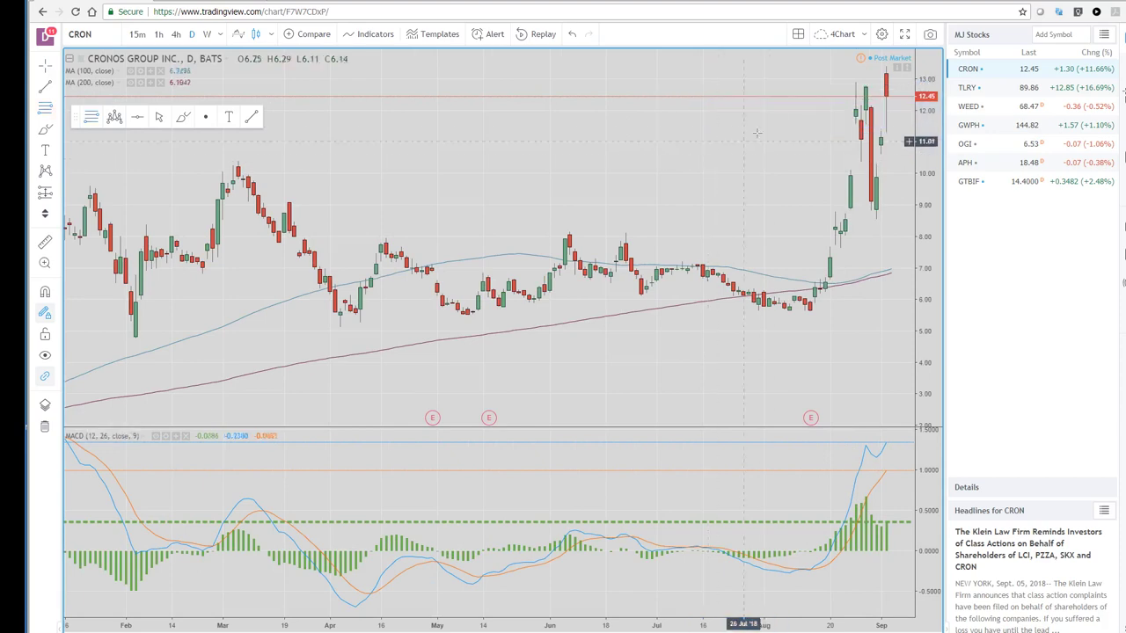
click(908, 86)
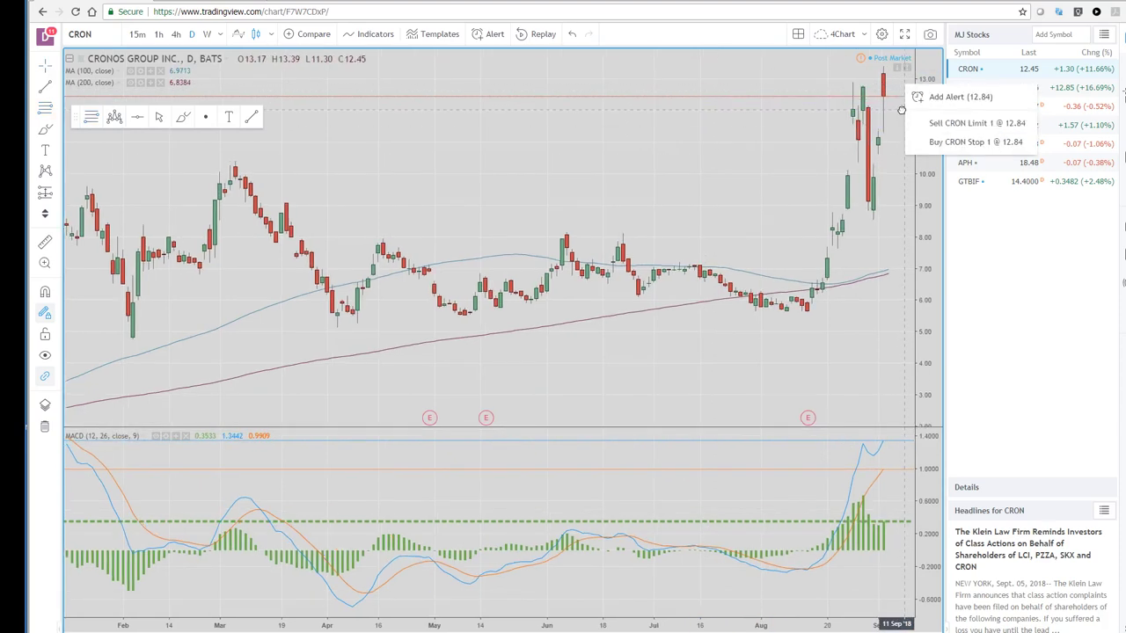
right_click(693, 111)
click(612, 110)
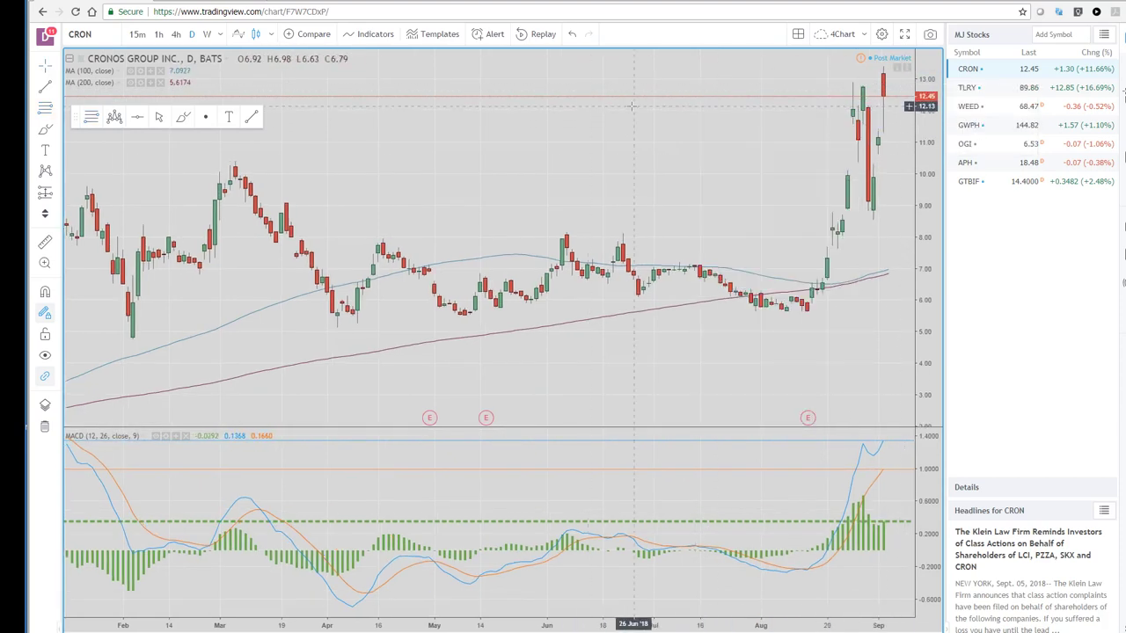
drag(629, 228, 580, 228)
scroll(881, 197, down, 2)
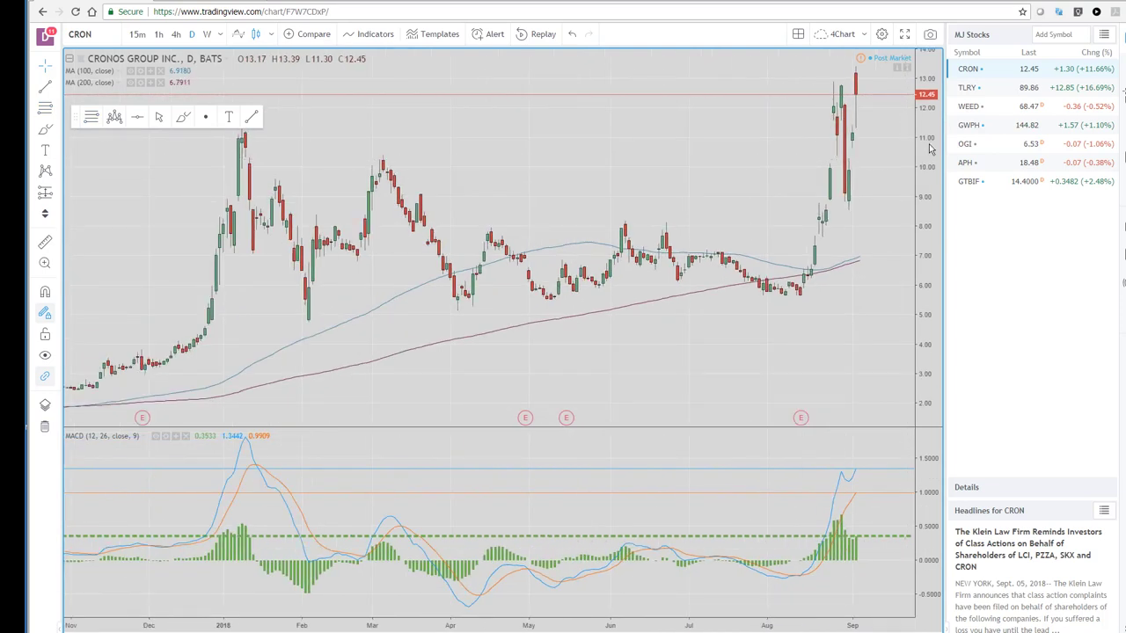
drag(936, 130, 939, 261)
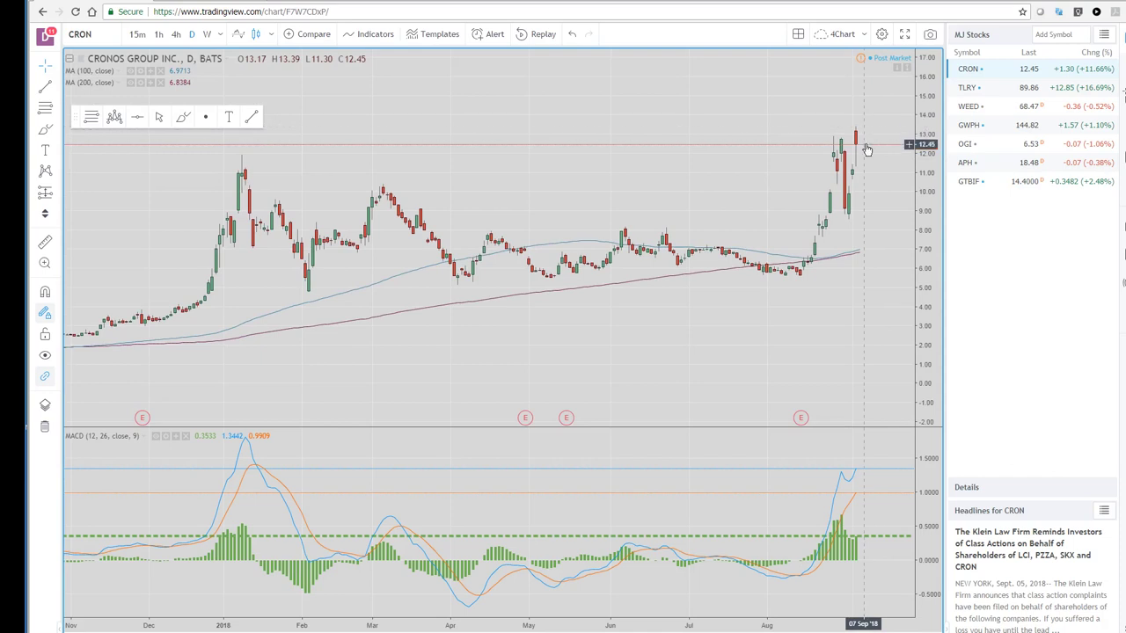
Review the TLRY and WEED daily charts zoomed in, then load GWPH at 144.82.
click(967, 88)
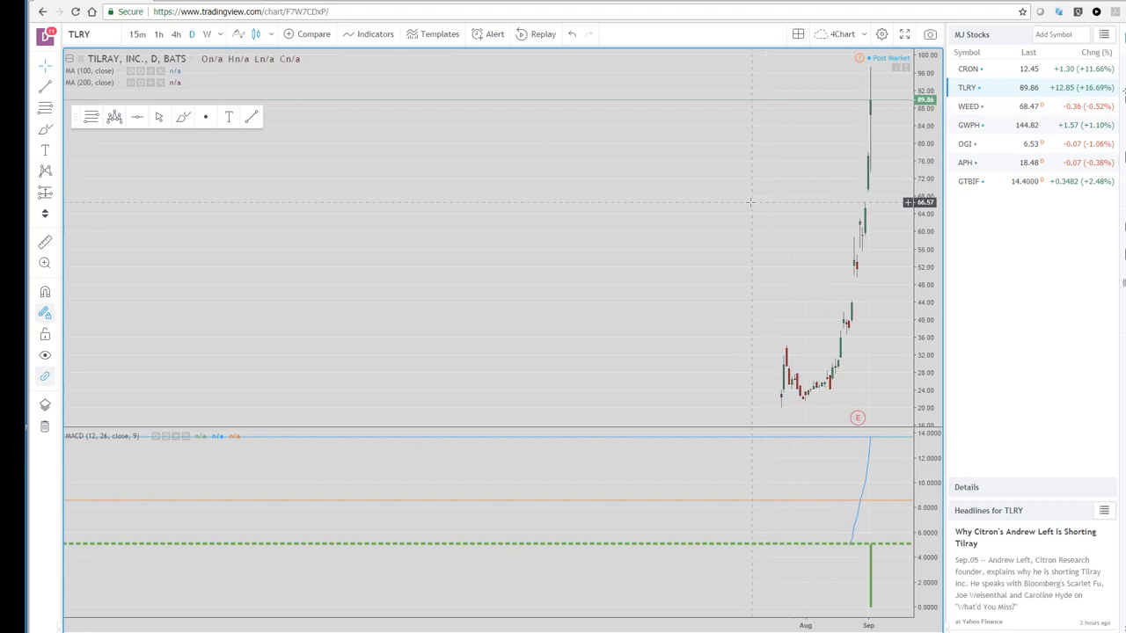
scroll(753, 194, up, 1)
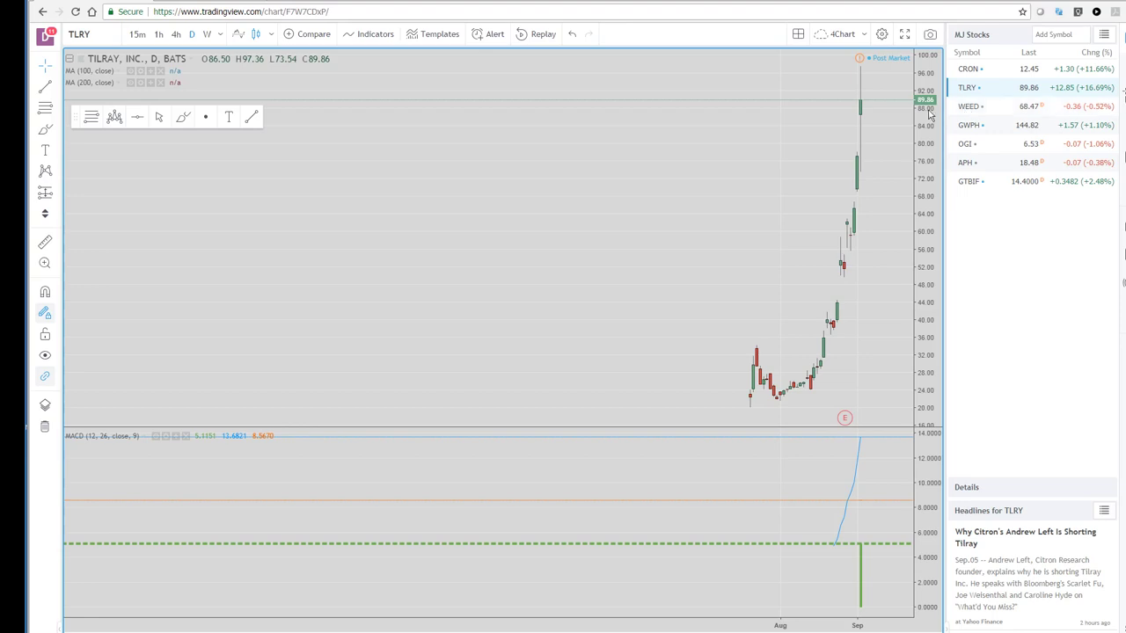
click(971, 112)
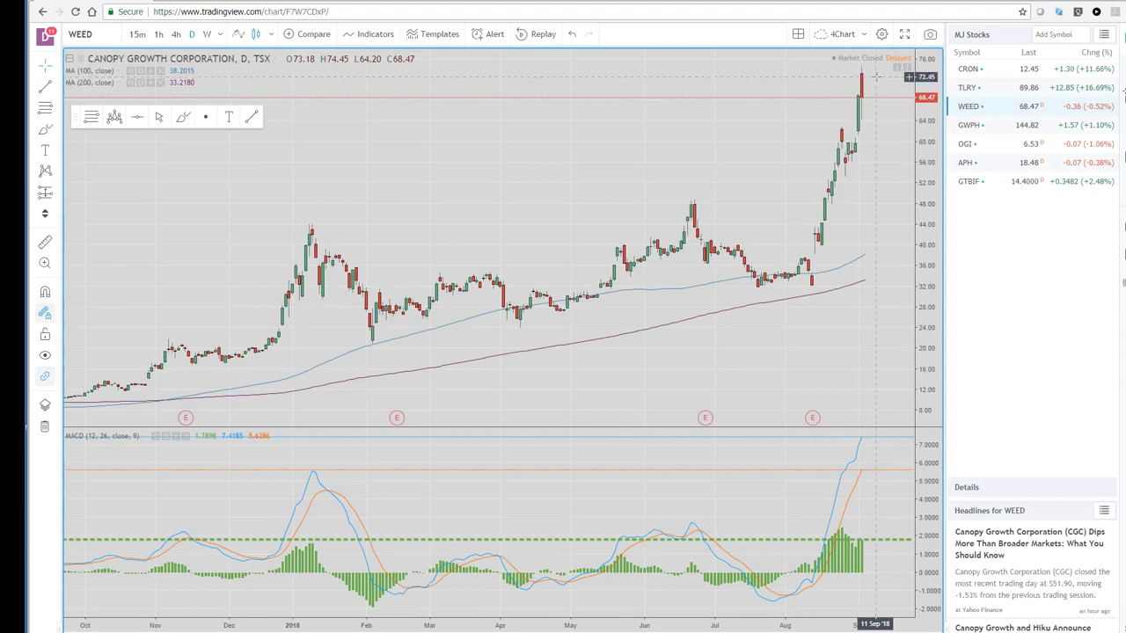
scroll(844, 201, up, 5)
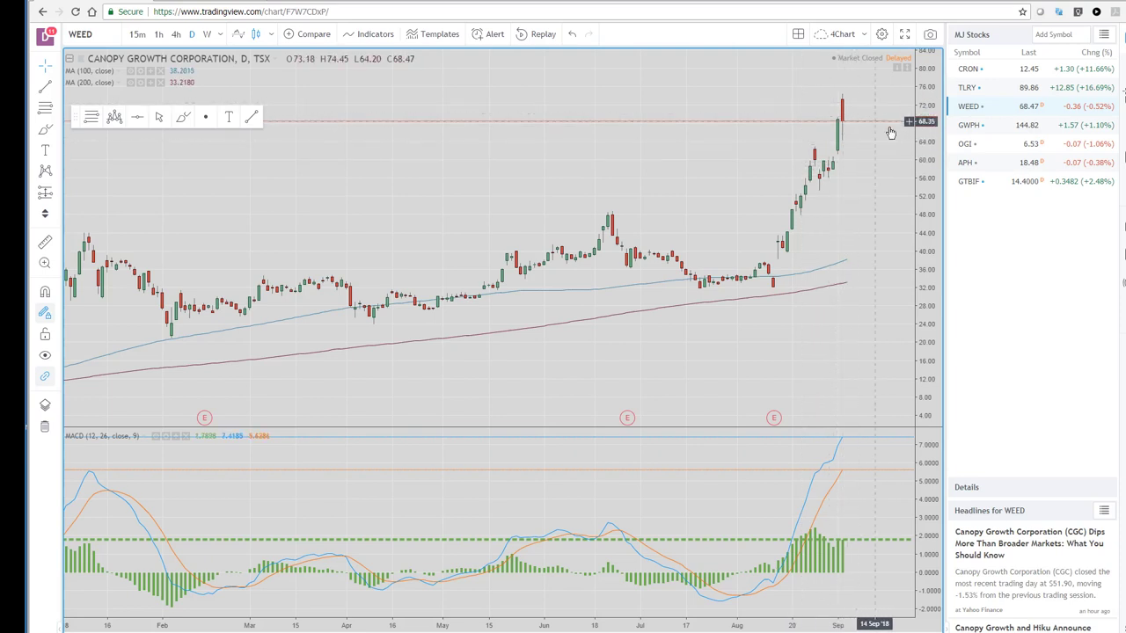
click(969, 127)
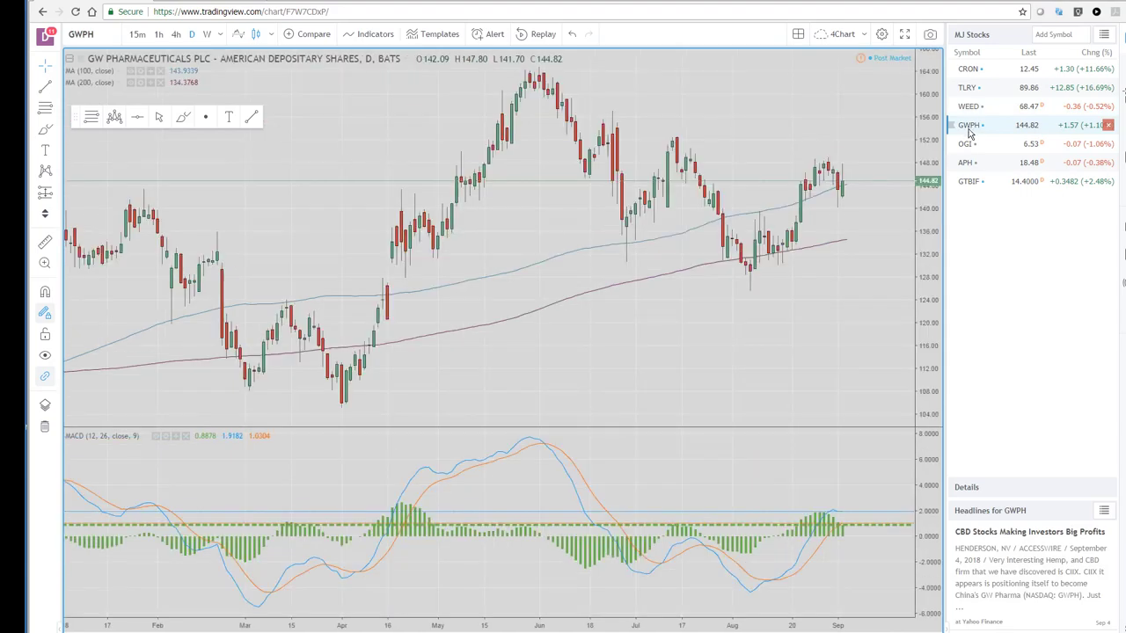
Check GTBIF, return to the OGI daily chart, and show the saved watchlists list.
click(963, 147)
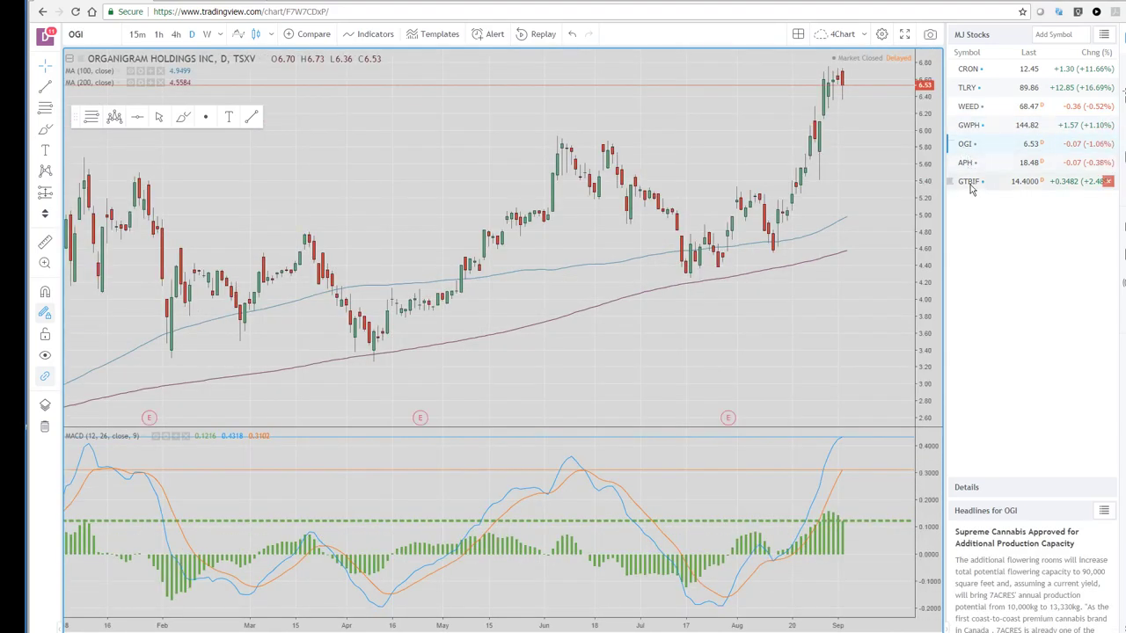
click(969, 182)
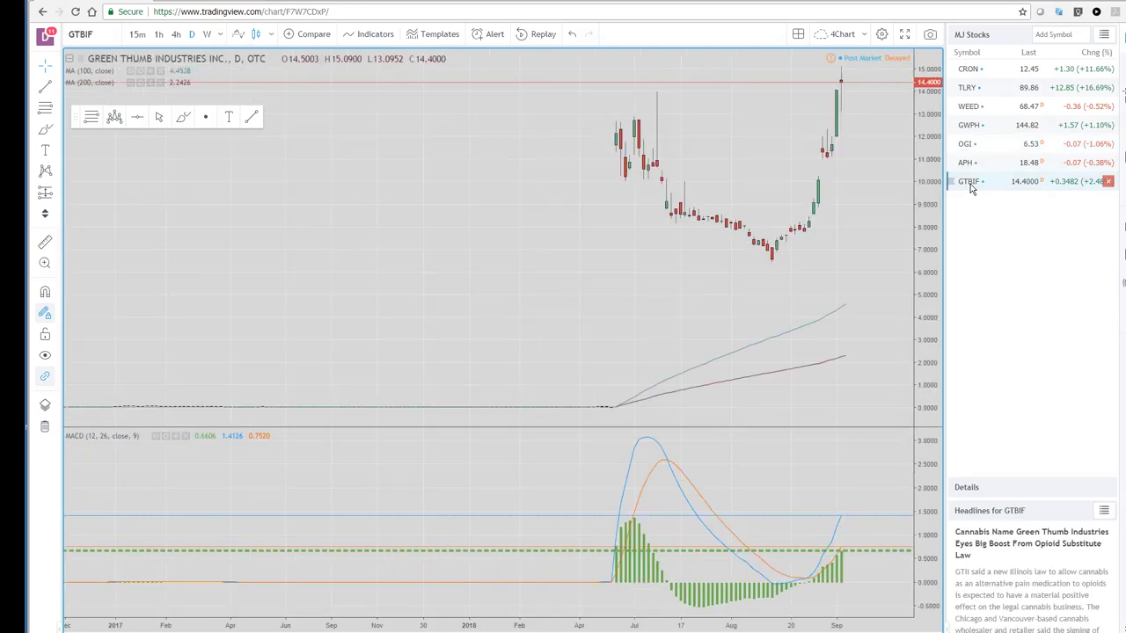
scroll(825, 86, up, 3)
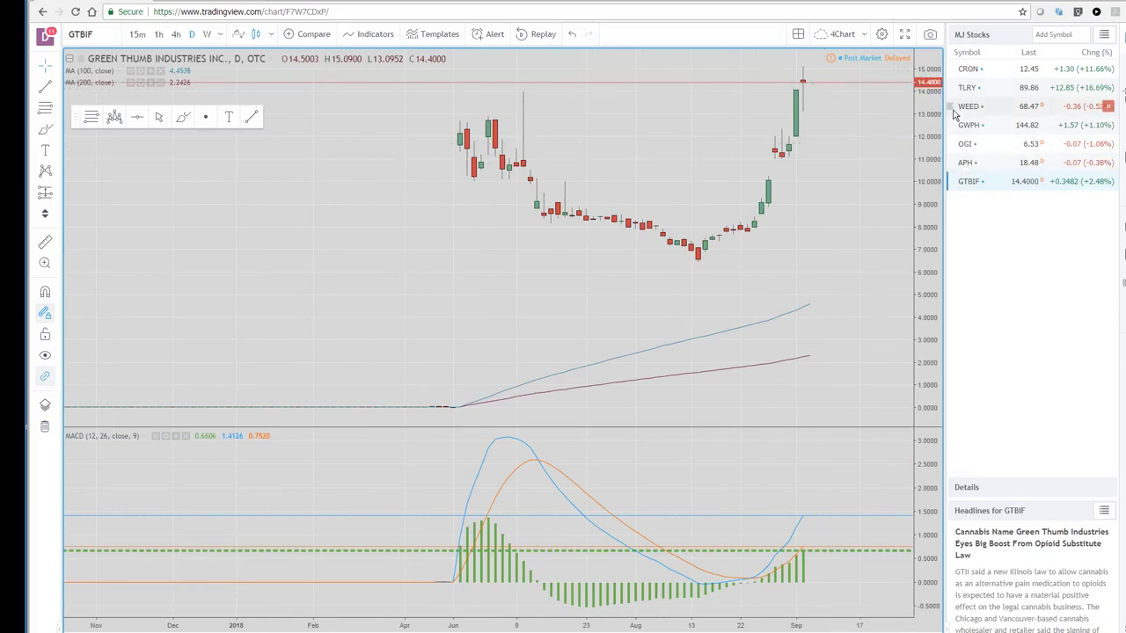
click(970, 147)
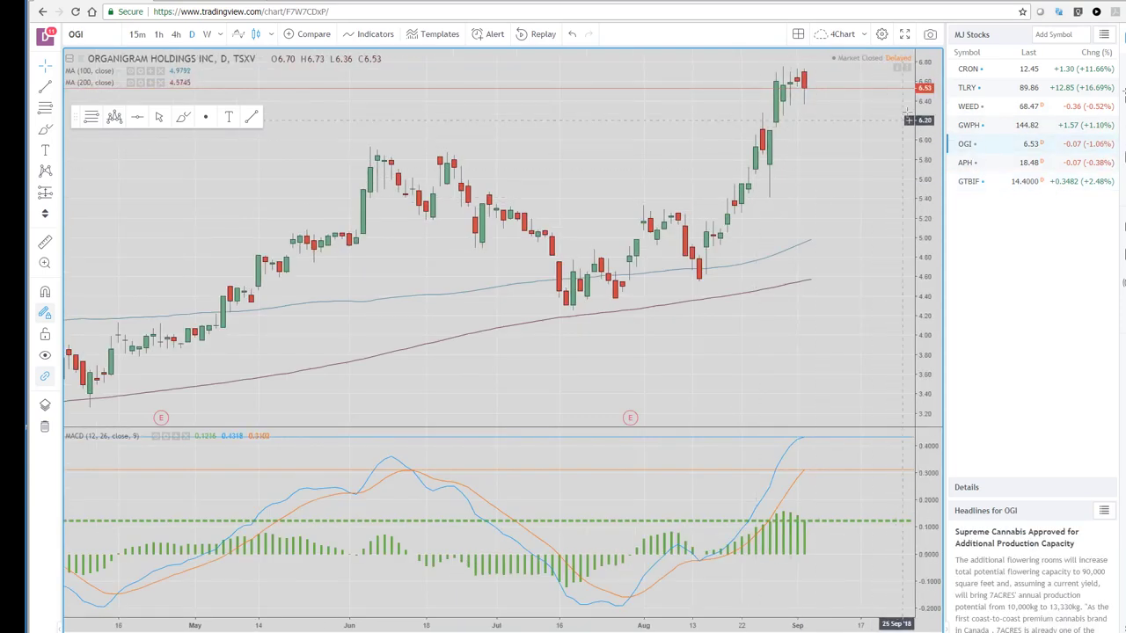
click(1103, 36)
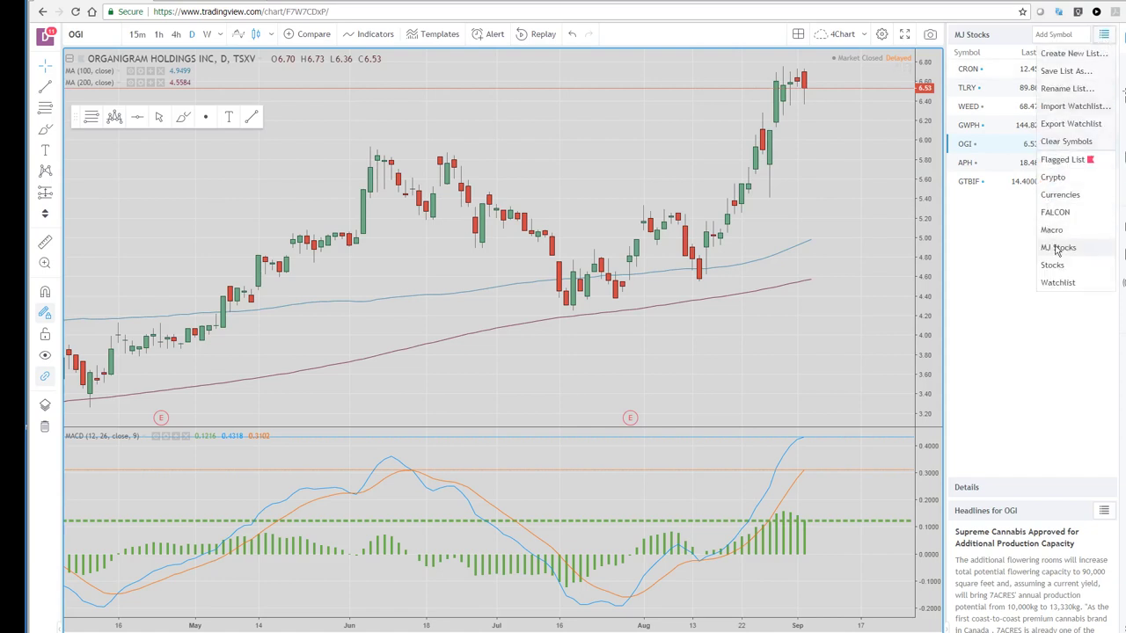
Load the Crypto watchlist and switch the chart to ETHUSD.
click(1056, 180)
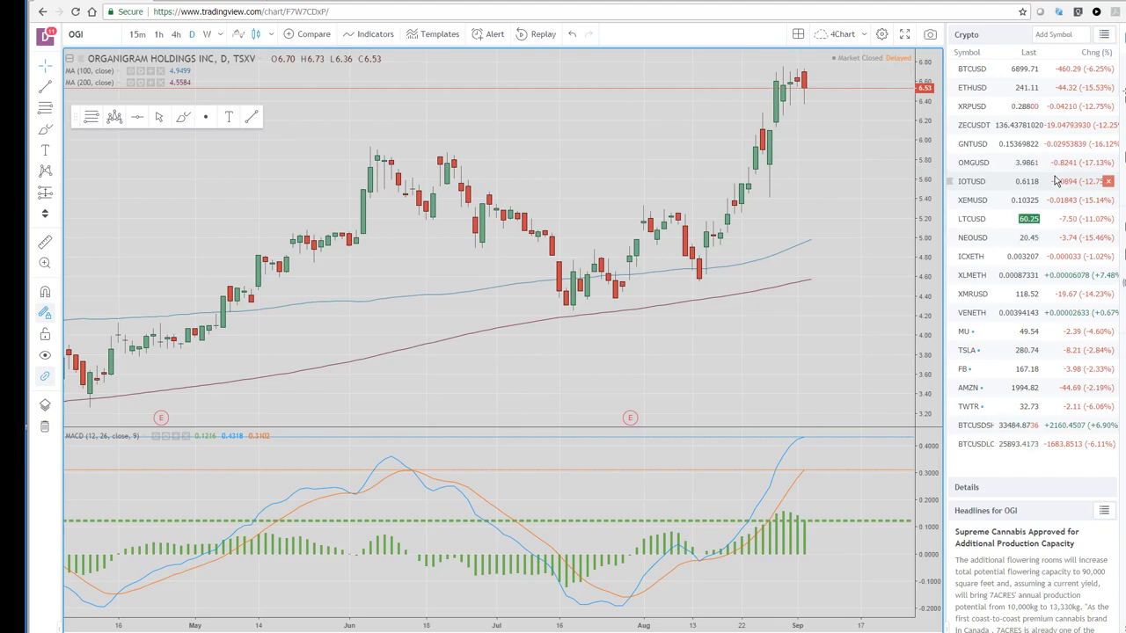
click(973, 88)
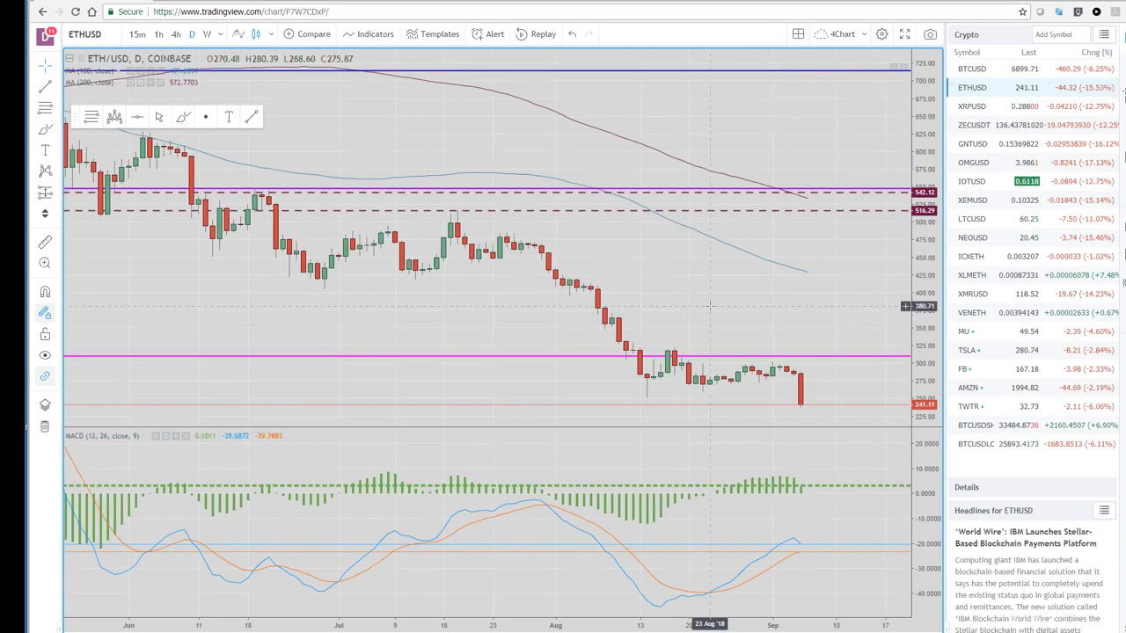
scroll(708, 305, up, 2)
scroll(709, 306, down, 4)
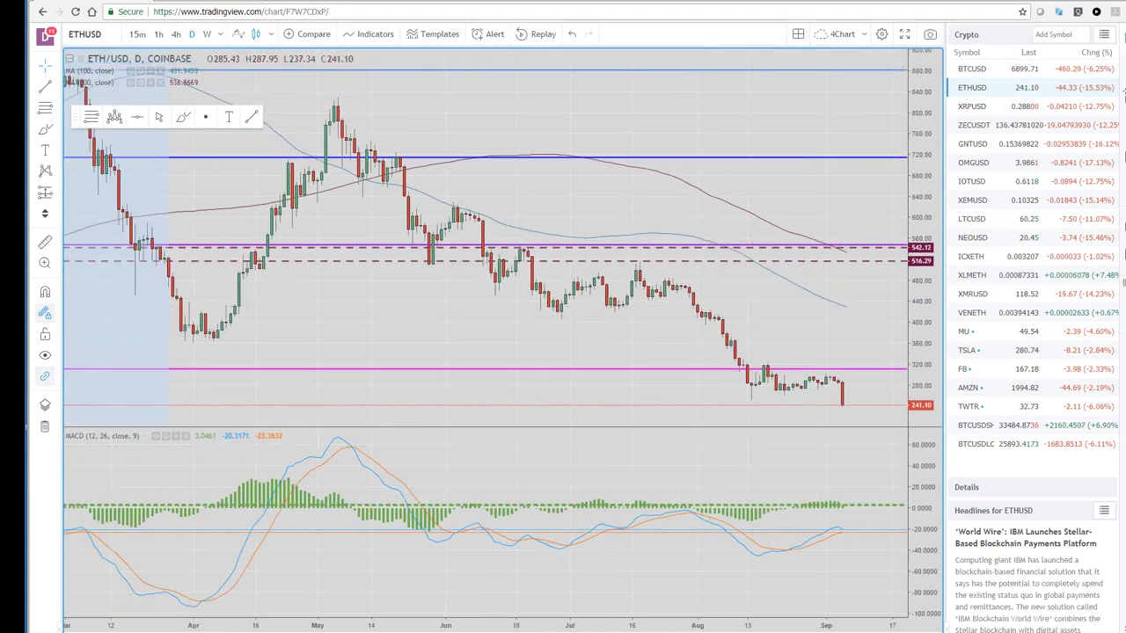
Restore the four-chart layout, then maximize the weekly ETHUSD pane.
key(alt+Return)
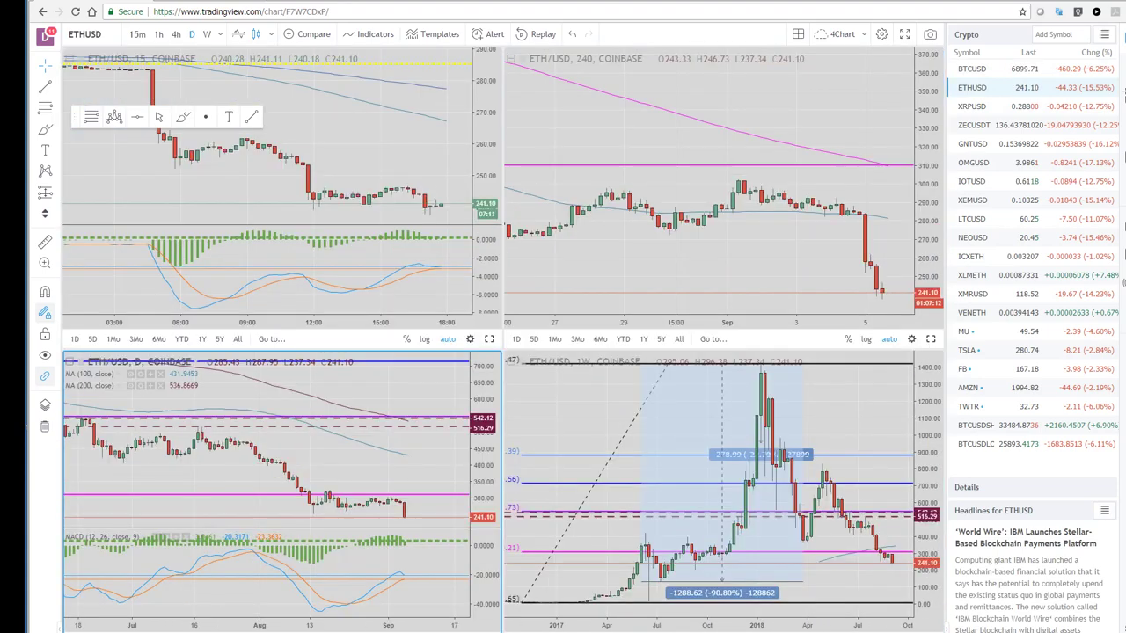
click(721, 476)
key(alt+Return)
scroll(721, 476, up, 4)
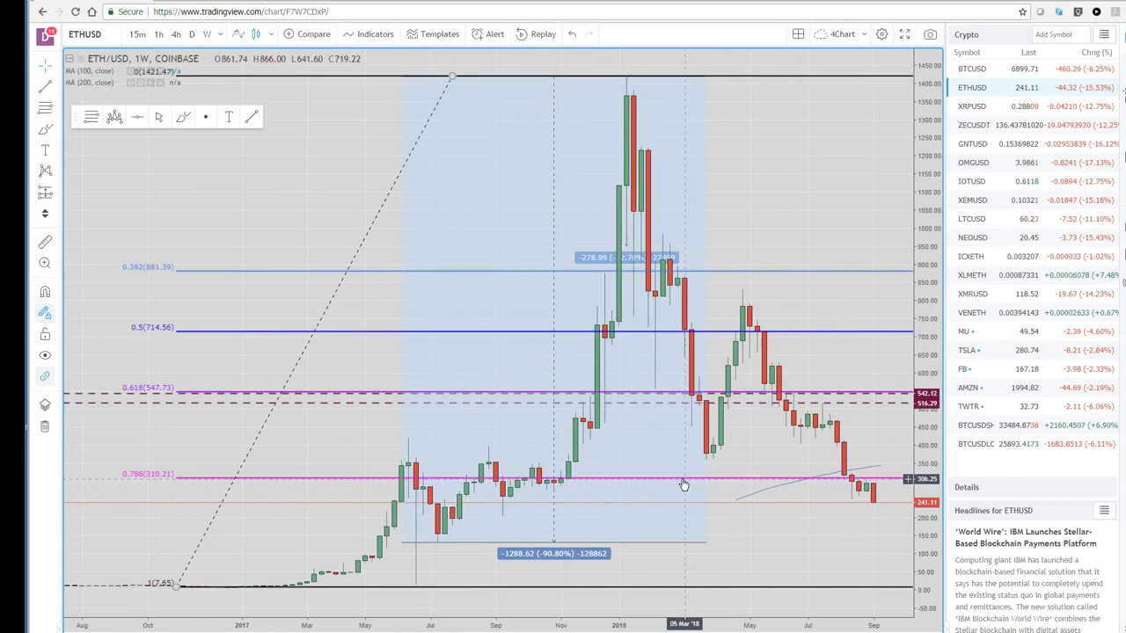
Delete the Fibonacci retracement from the ETHUSD weekly chart.
right_click(683, 485)
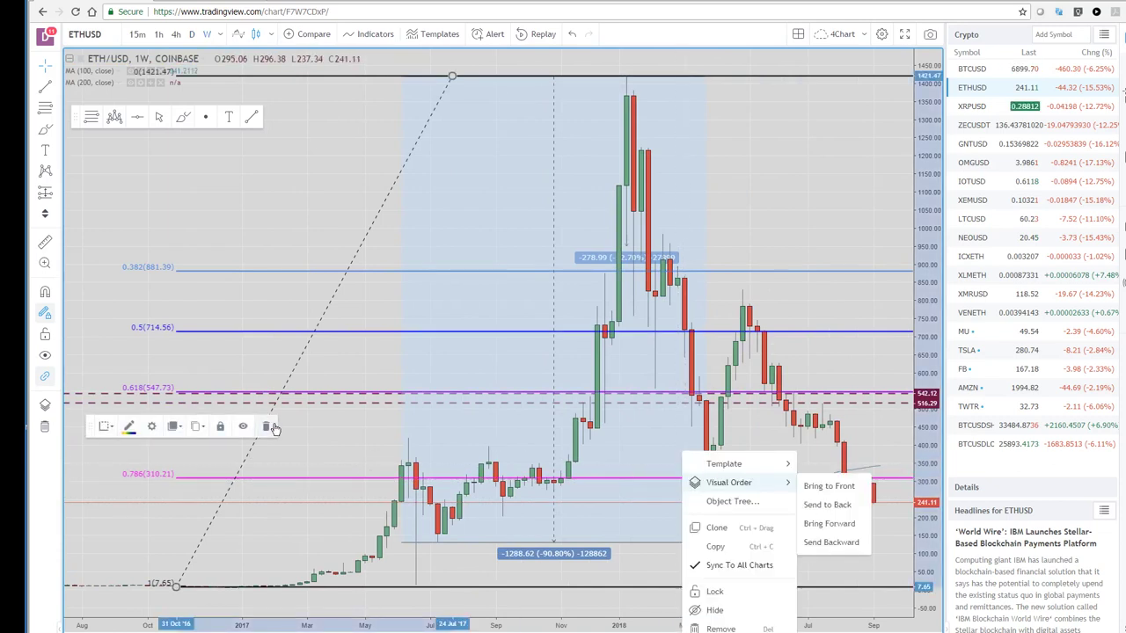
click(268, 425)
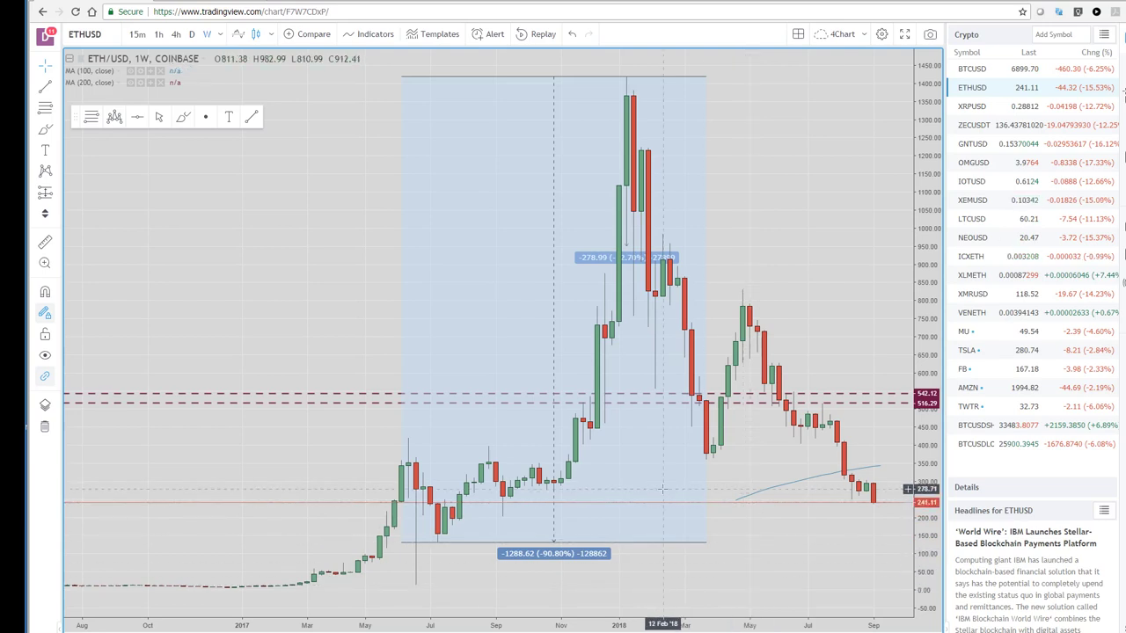
scroll(603, 477, up, 2)
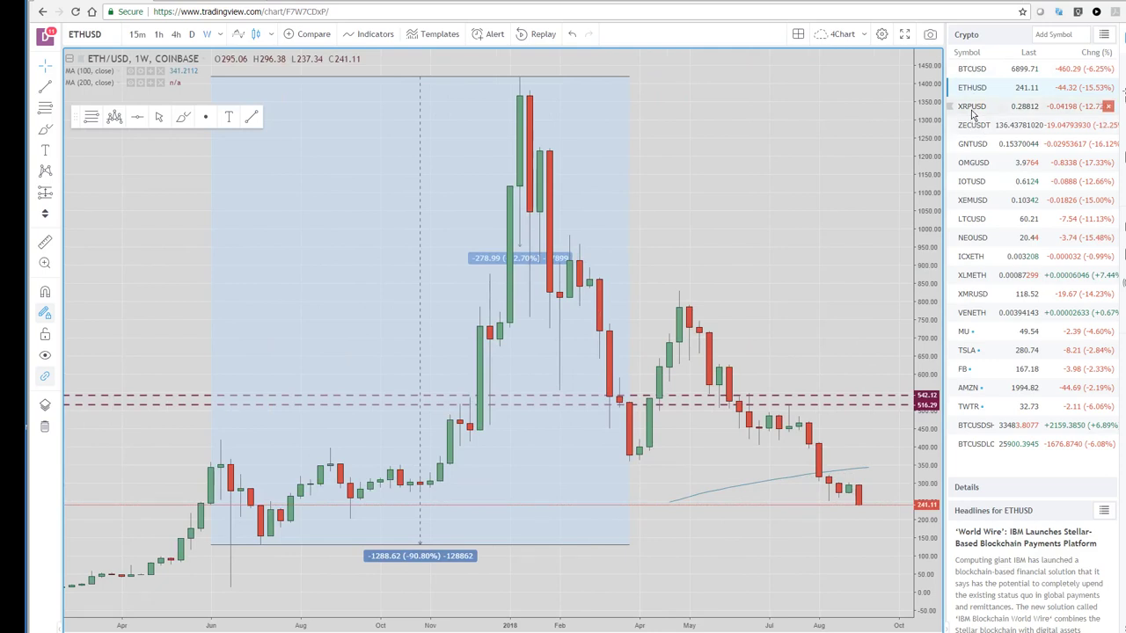
View the BTCUSD chart zoomed out, then switch to the XRPUSD weekly chart.
click(978, 73)
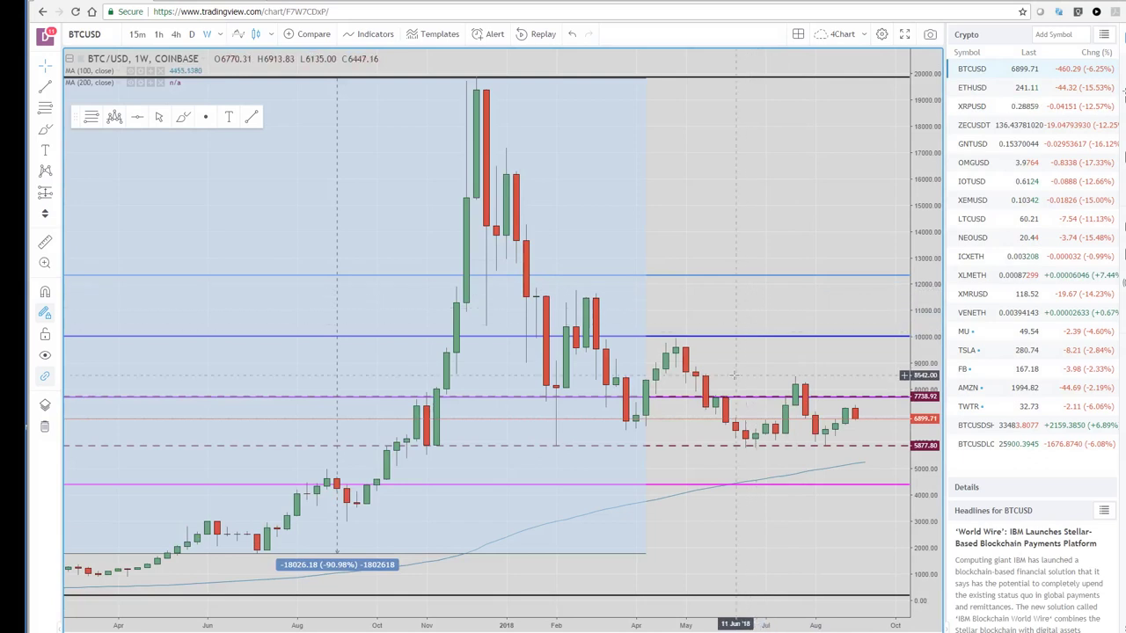
scroll(735, 375, down, 2)
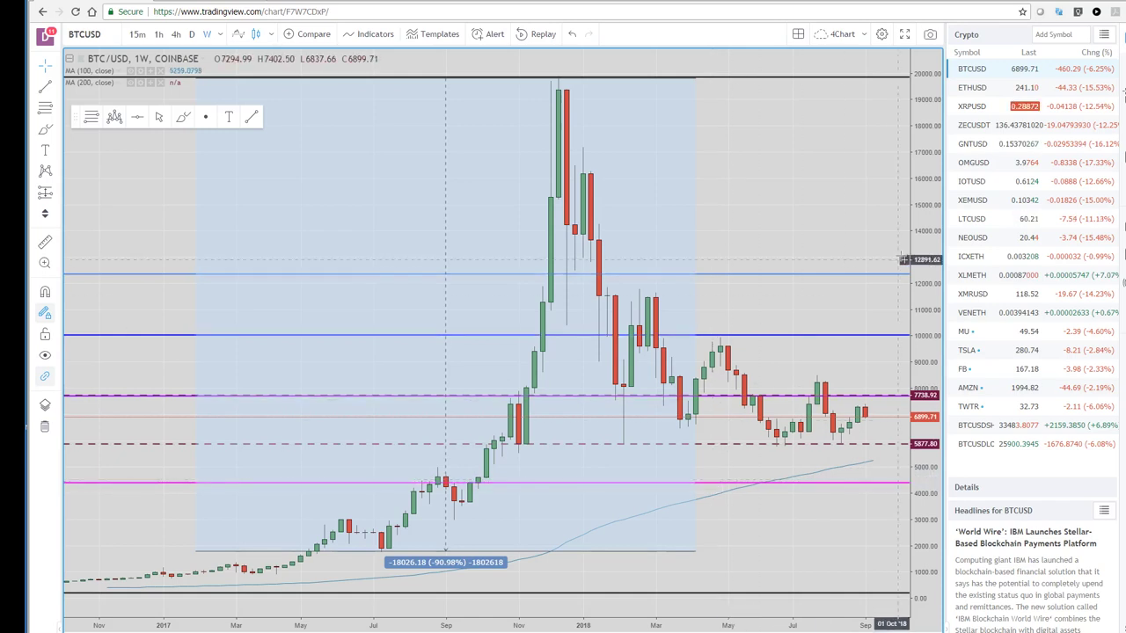
click(970, 107)
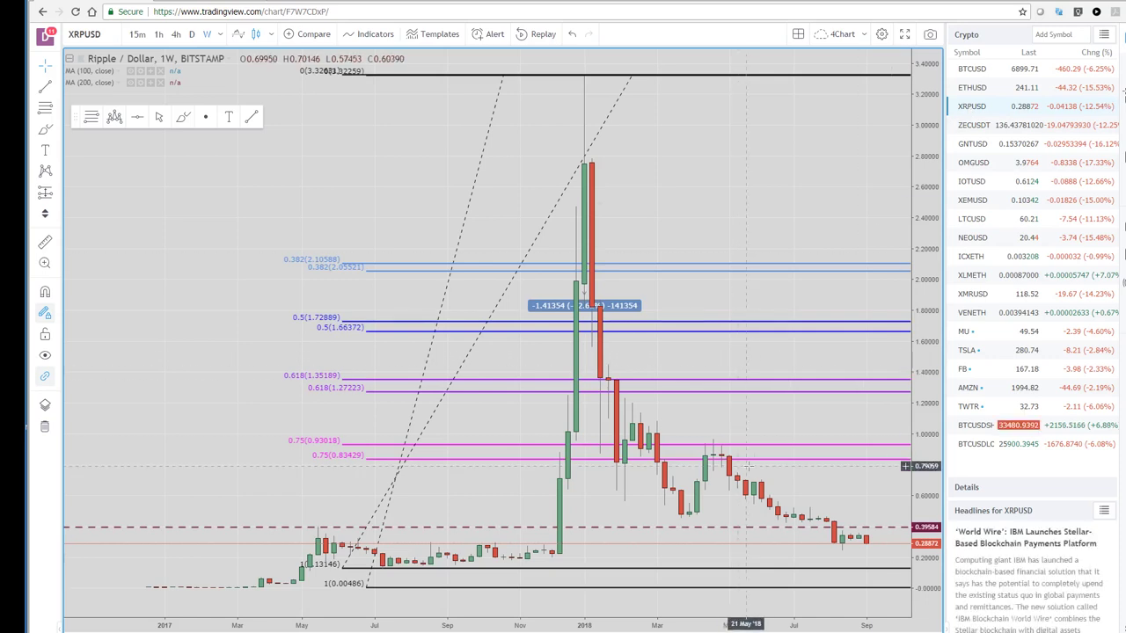
scroll(748, 465, down, 1)
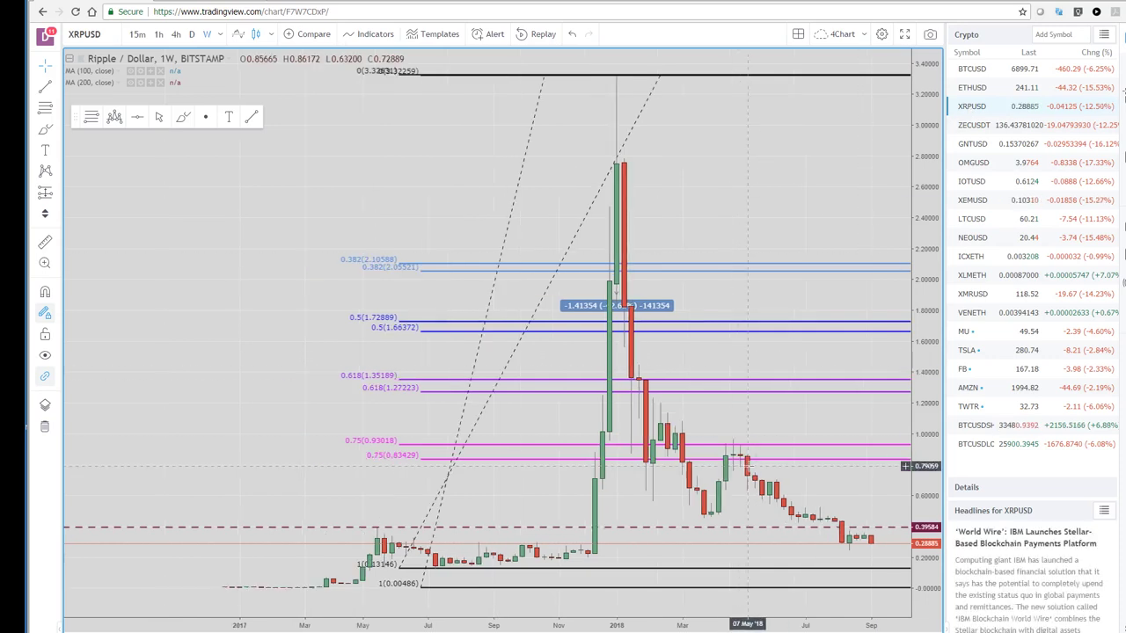
scroll(748, 465, down, 1)
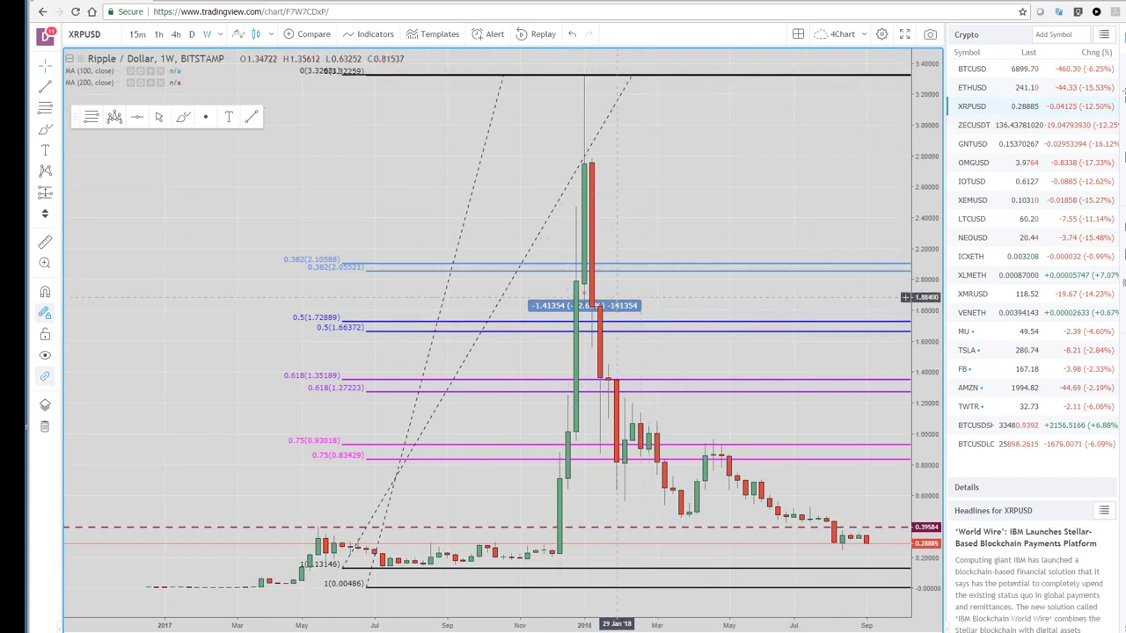
scroll(658, 432, down, 1)
scroll(654, 431, up, 2)
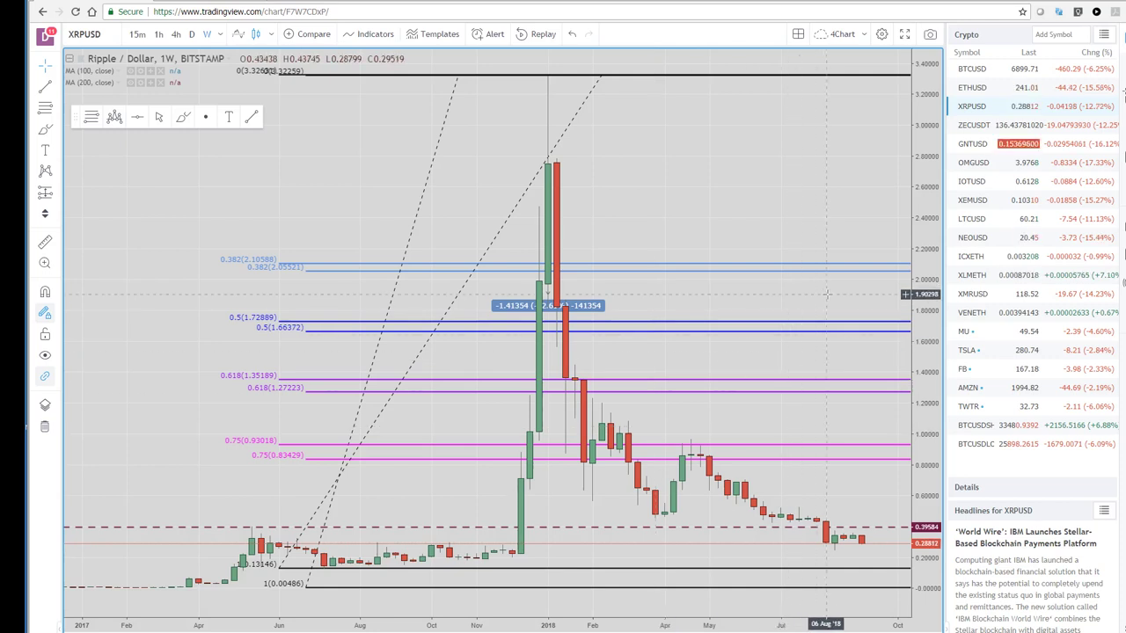
Show the saved watchlists list over the XRPUSD weekly chart.
click(1103, 34)
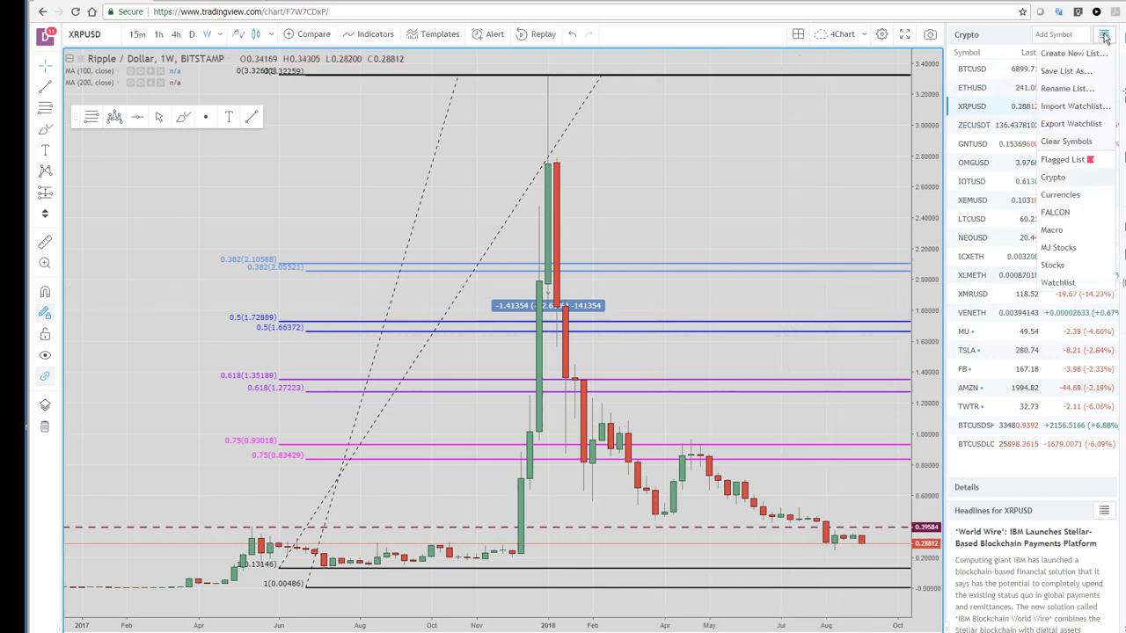